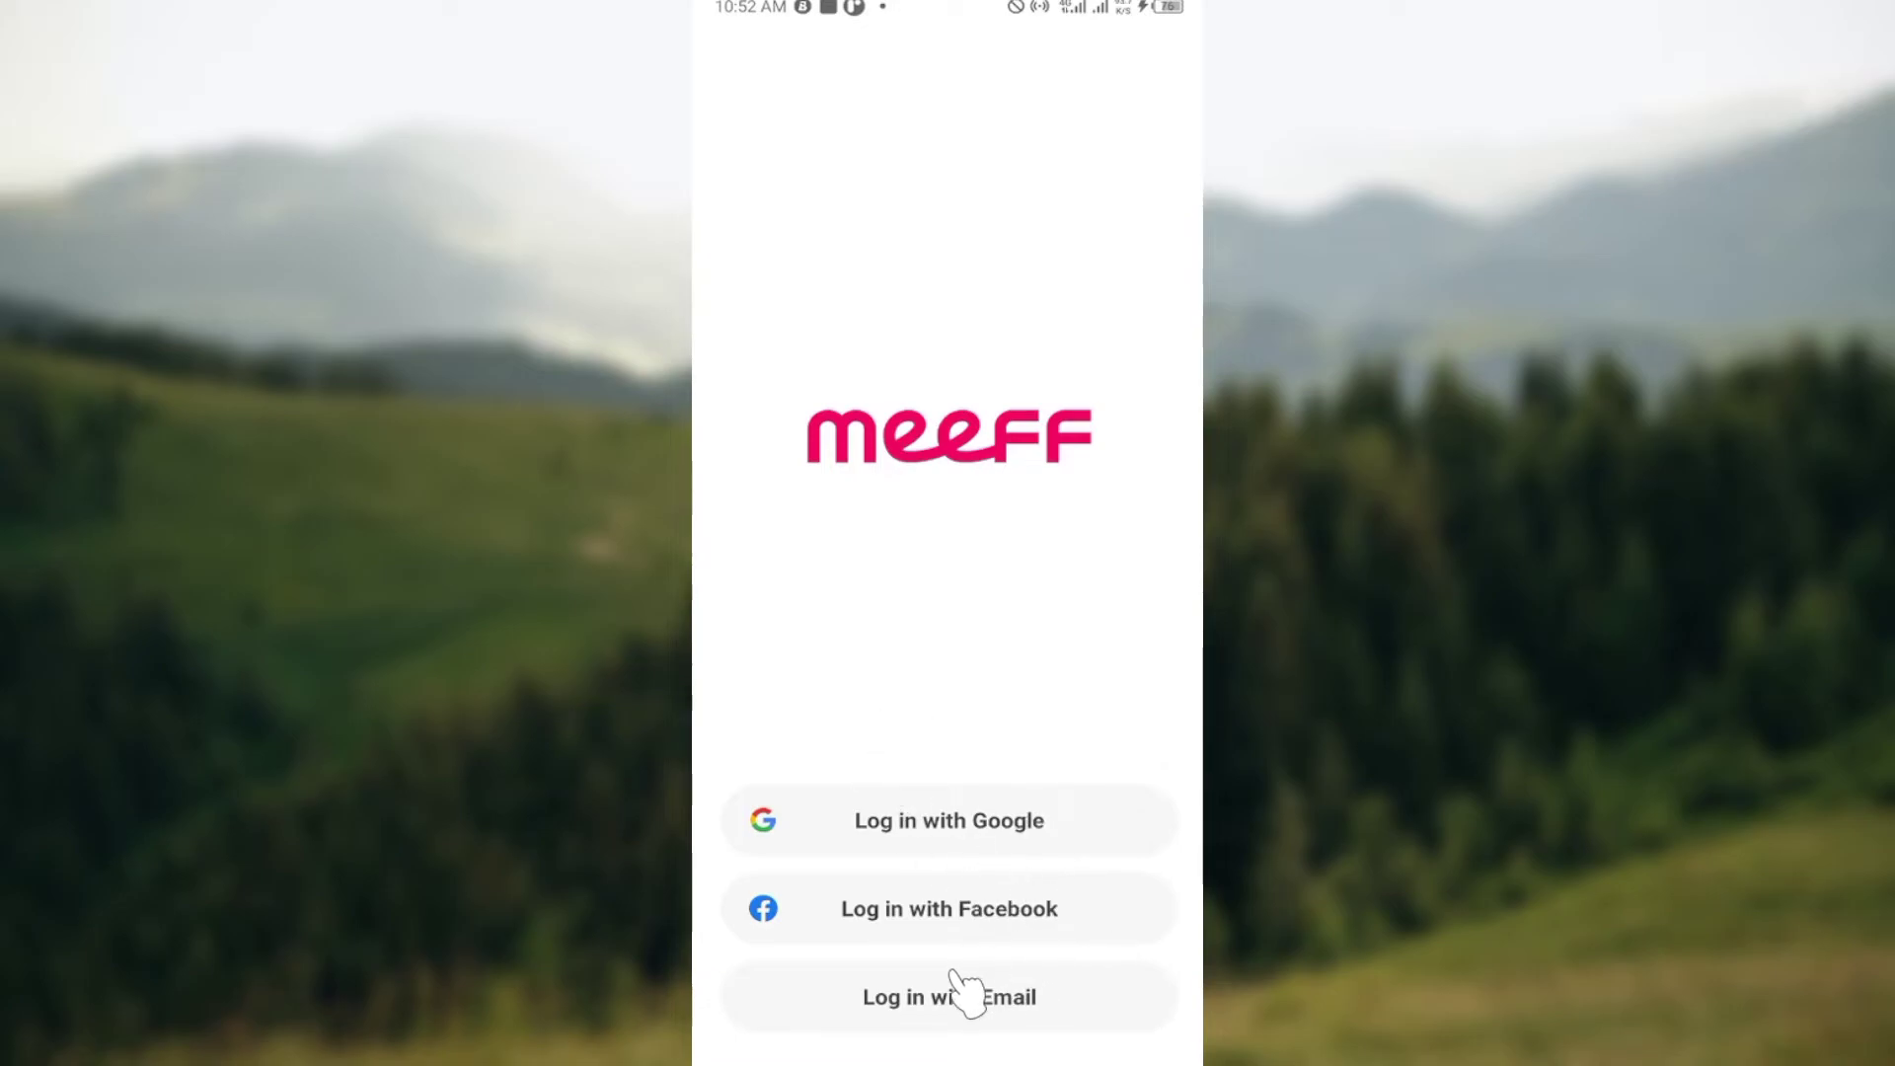
Sign in to MEEFF with the chosen Google account, agree to all terms, and continue
{"action": "left_click", "coordinate": [1013, 838]}
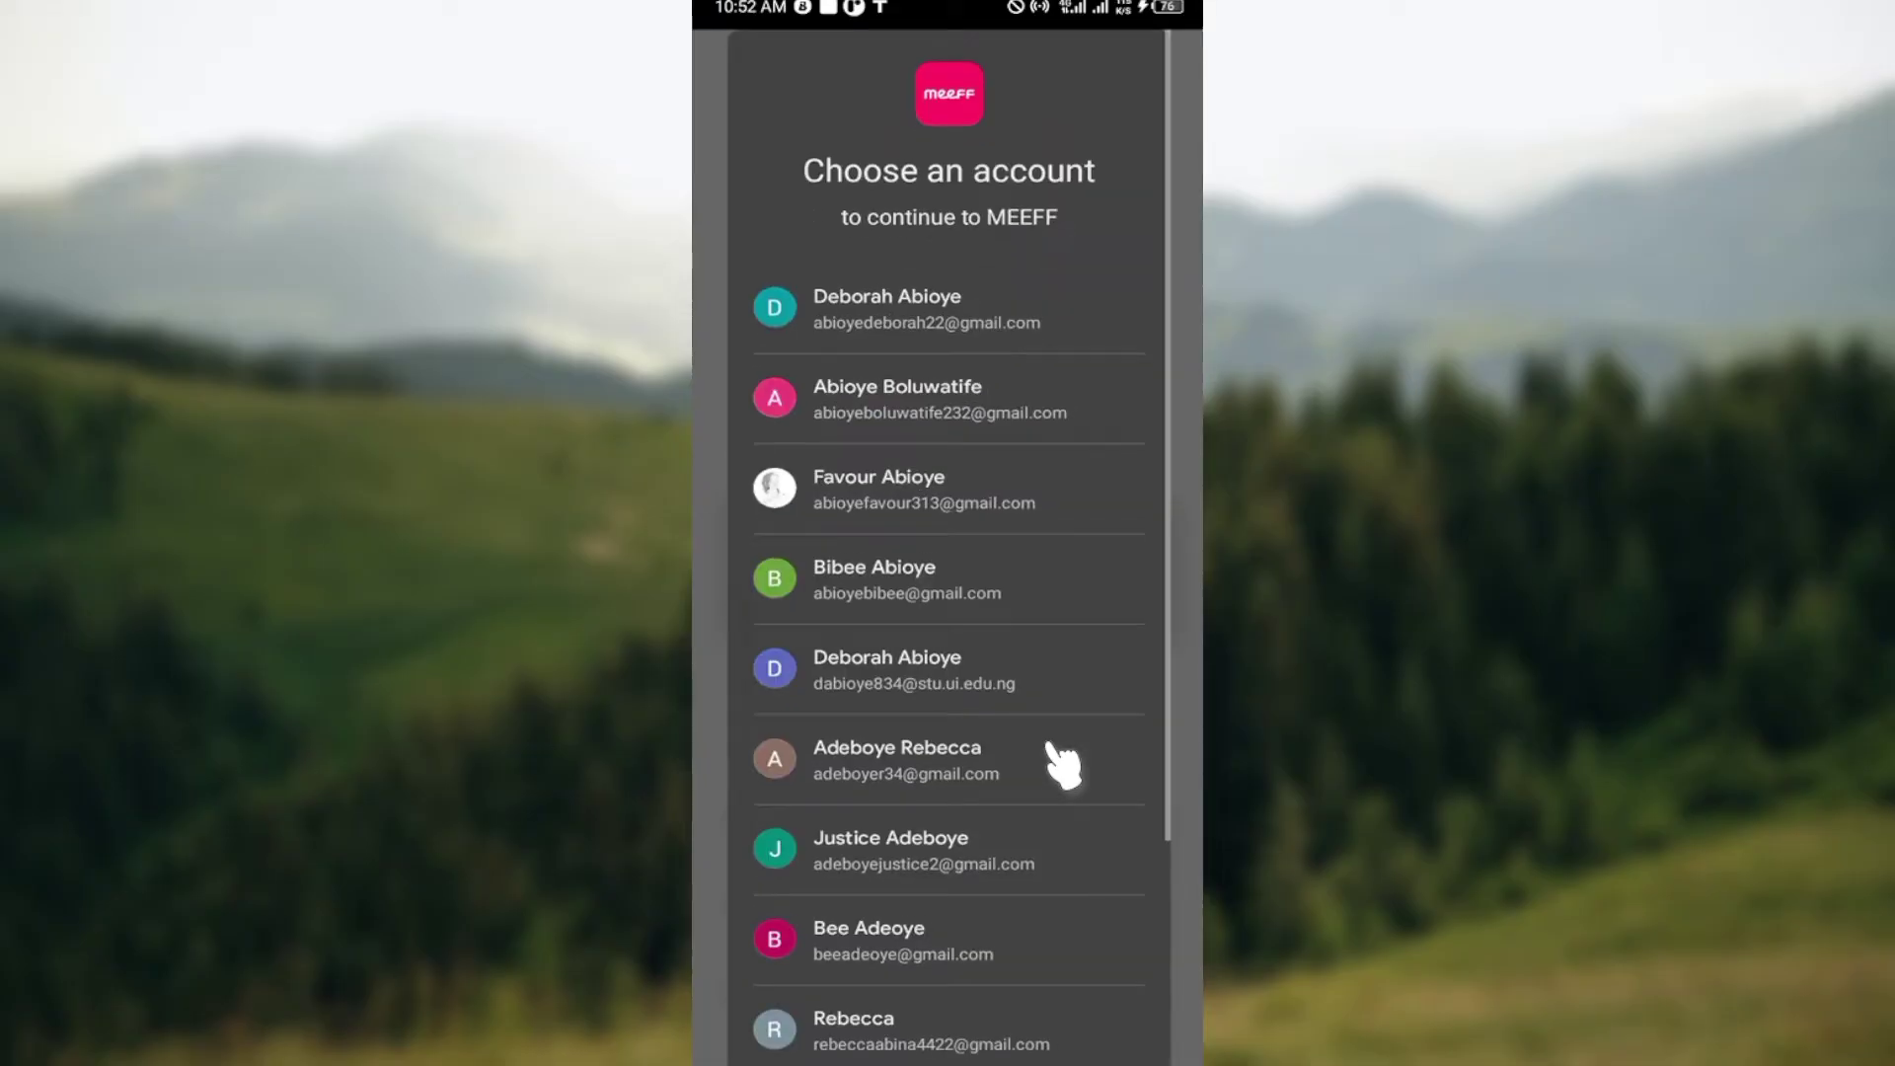
{"action": "left_click", "coordinate": [977, 778]}
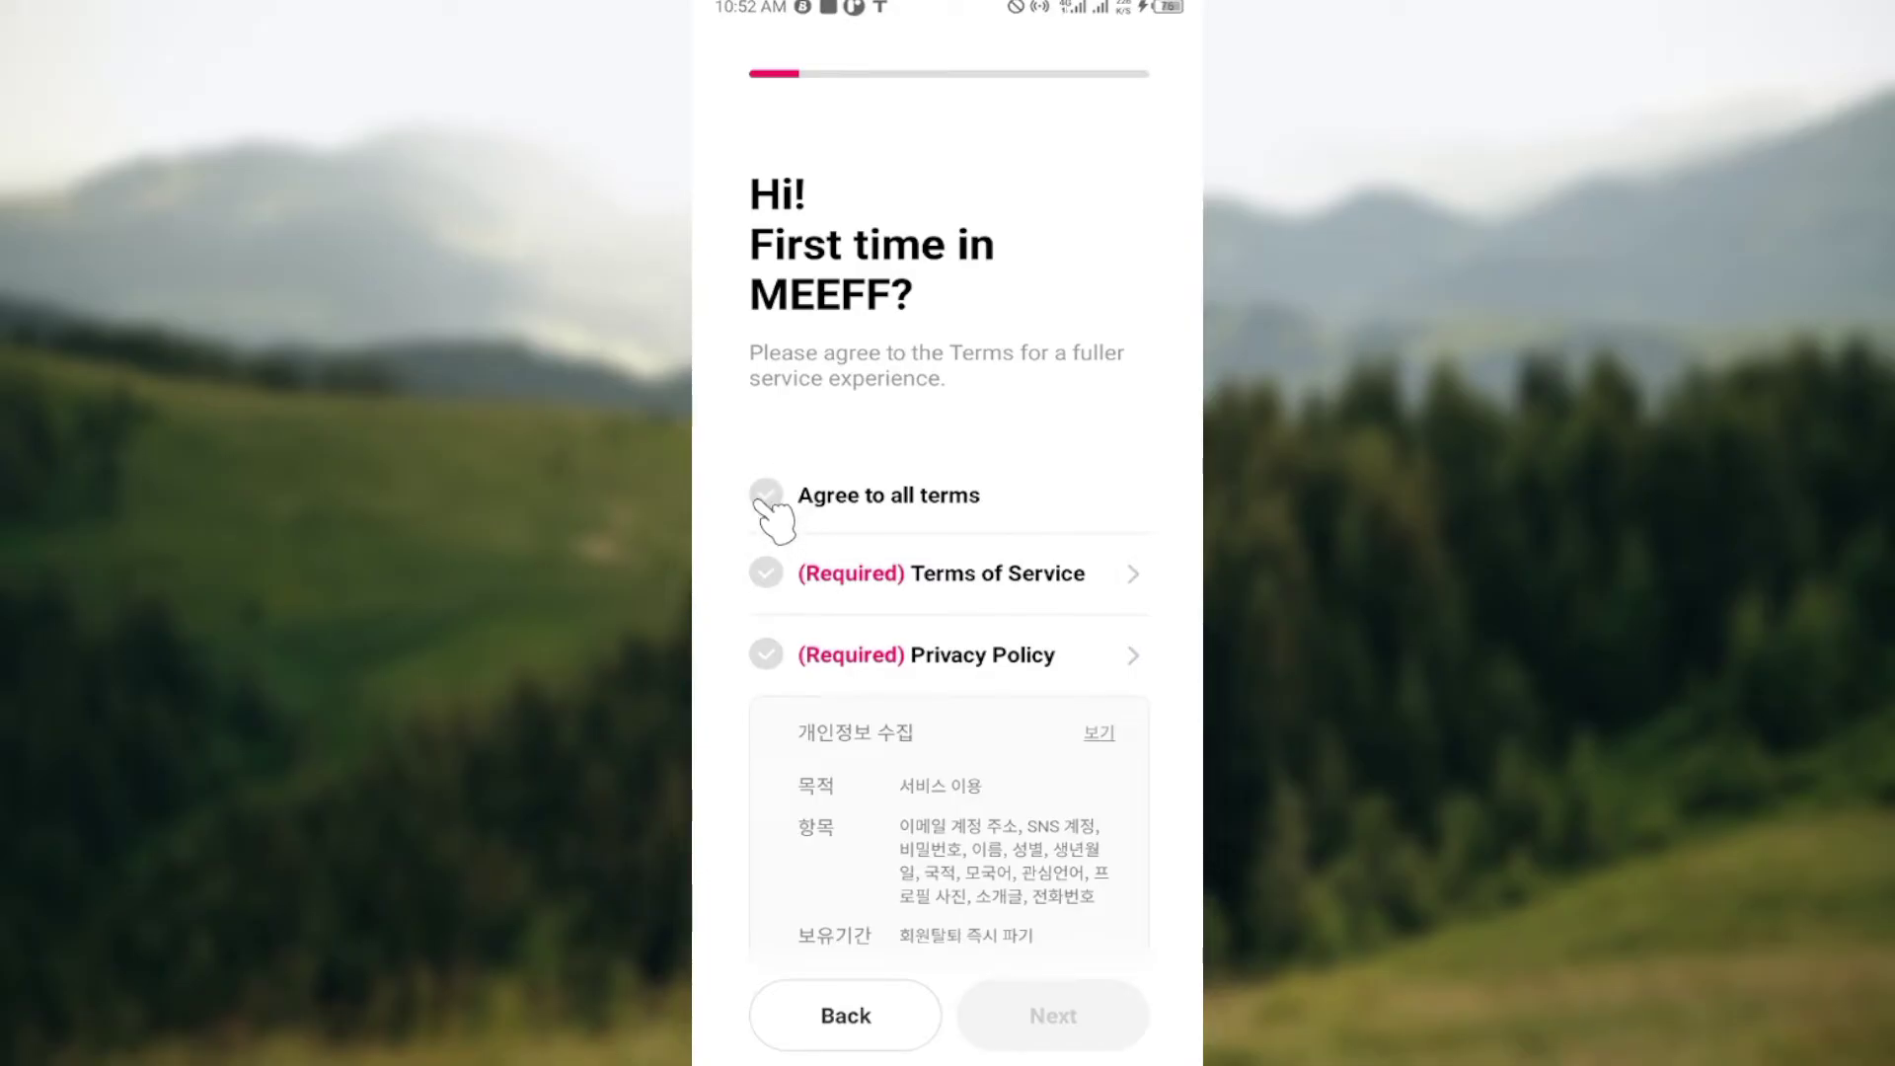
{"action": "left_click", "coordinate": [767, 495]}
{"action": "scroll", "coordinate": [948, 770], "scroll_direction": "down", "scroll_amount": 5}
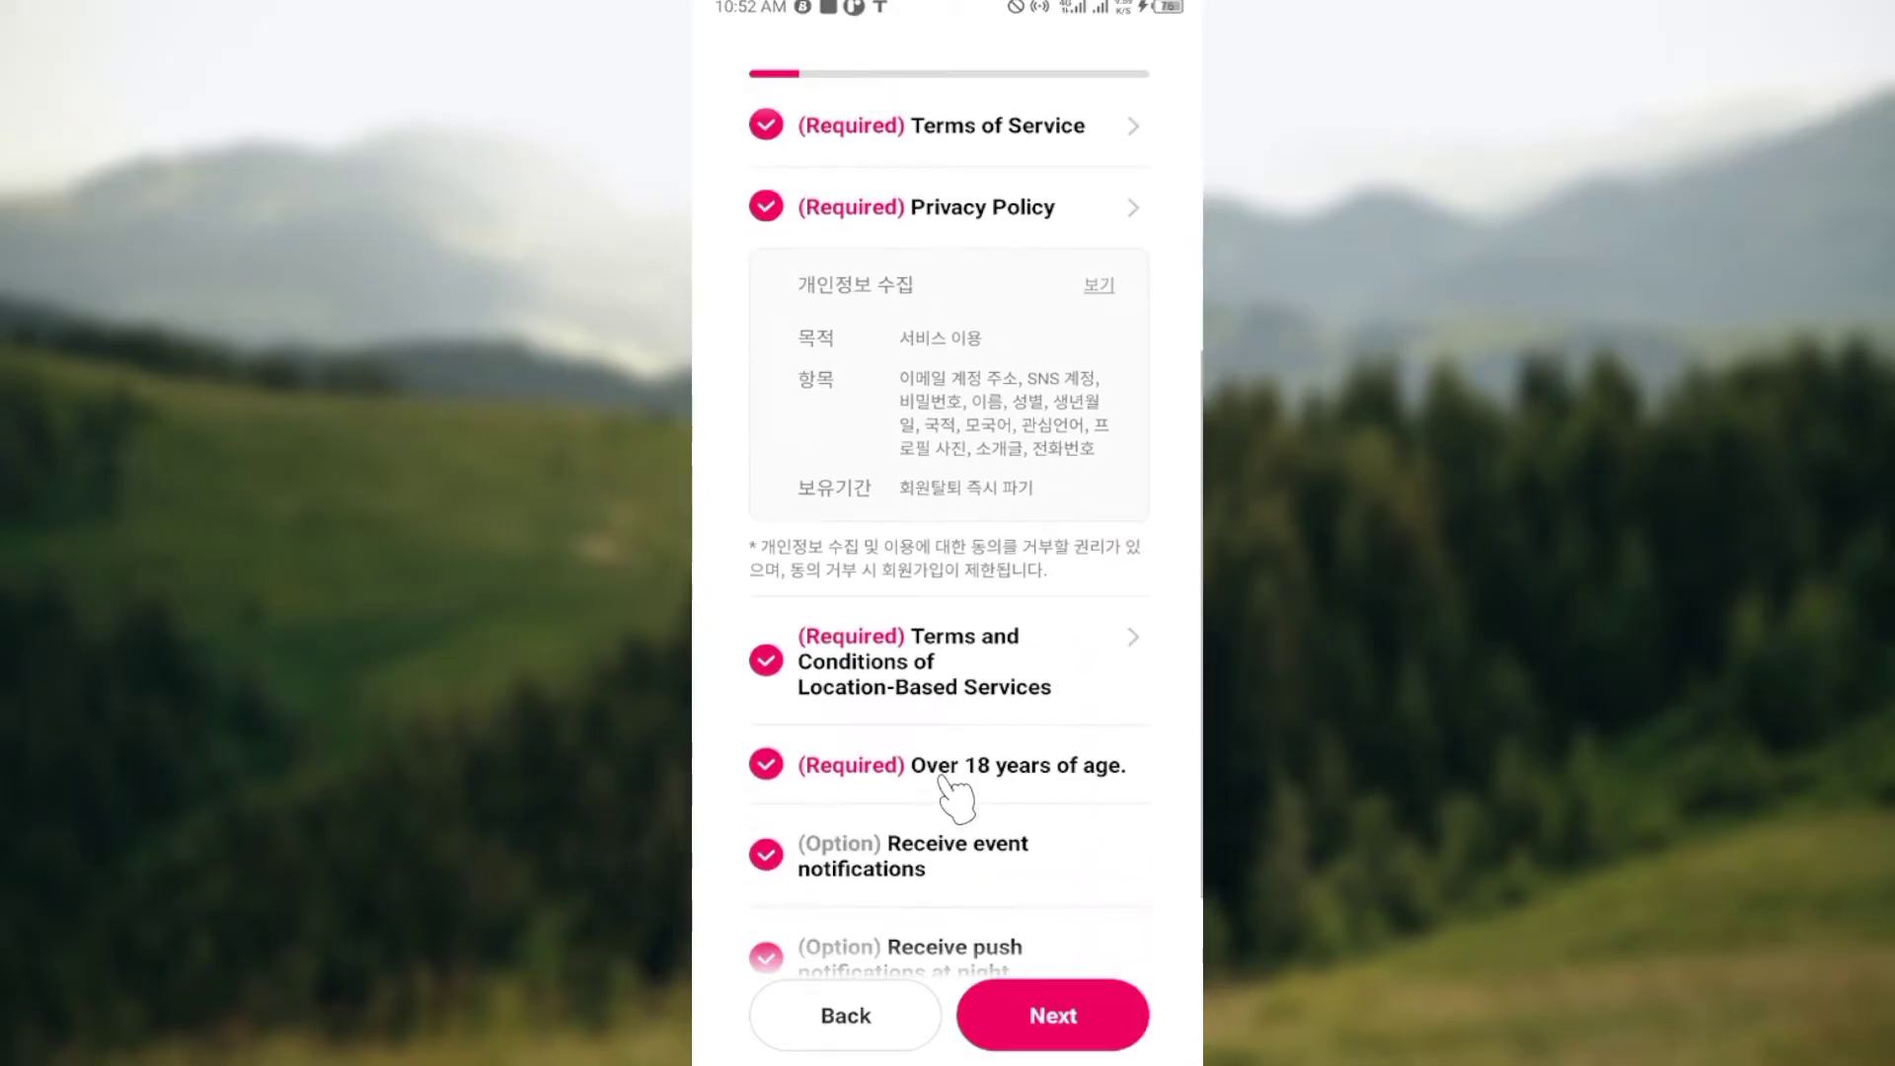
{"action": "scroll", "coordinate": [948, 770], "scroll_direction": "down", "scroll_amount": 3}
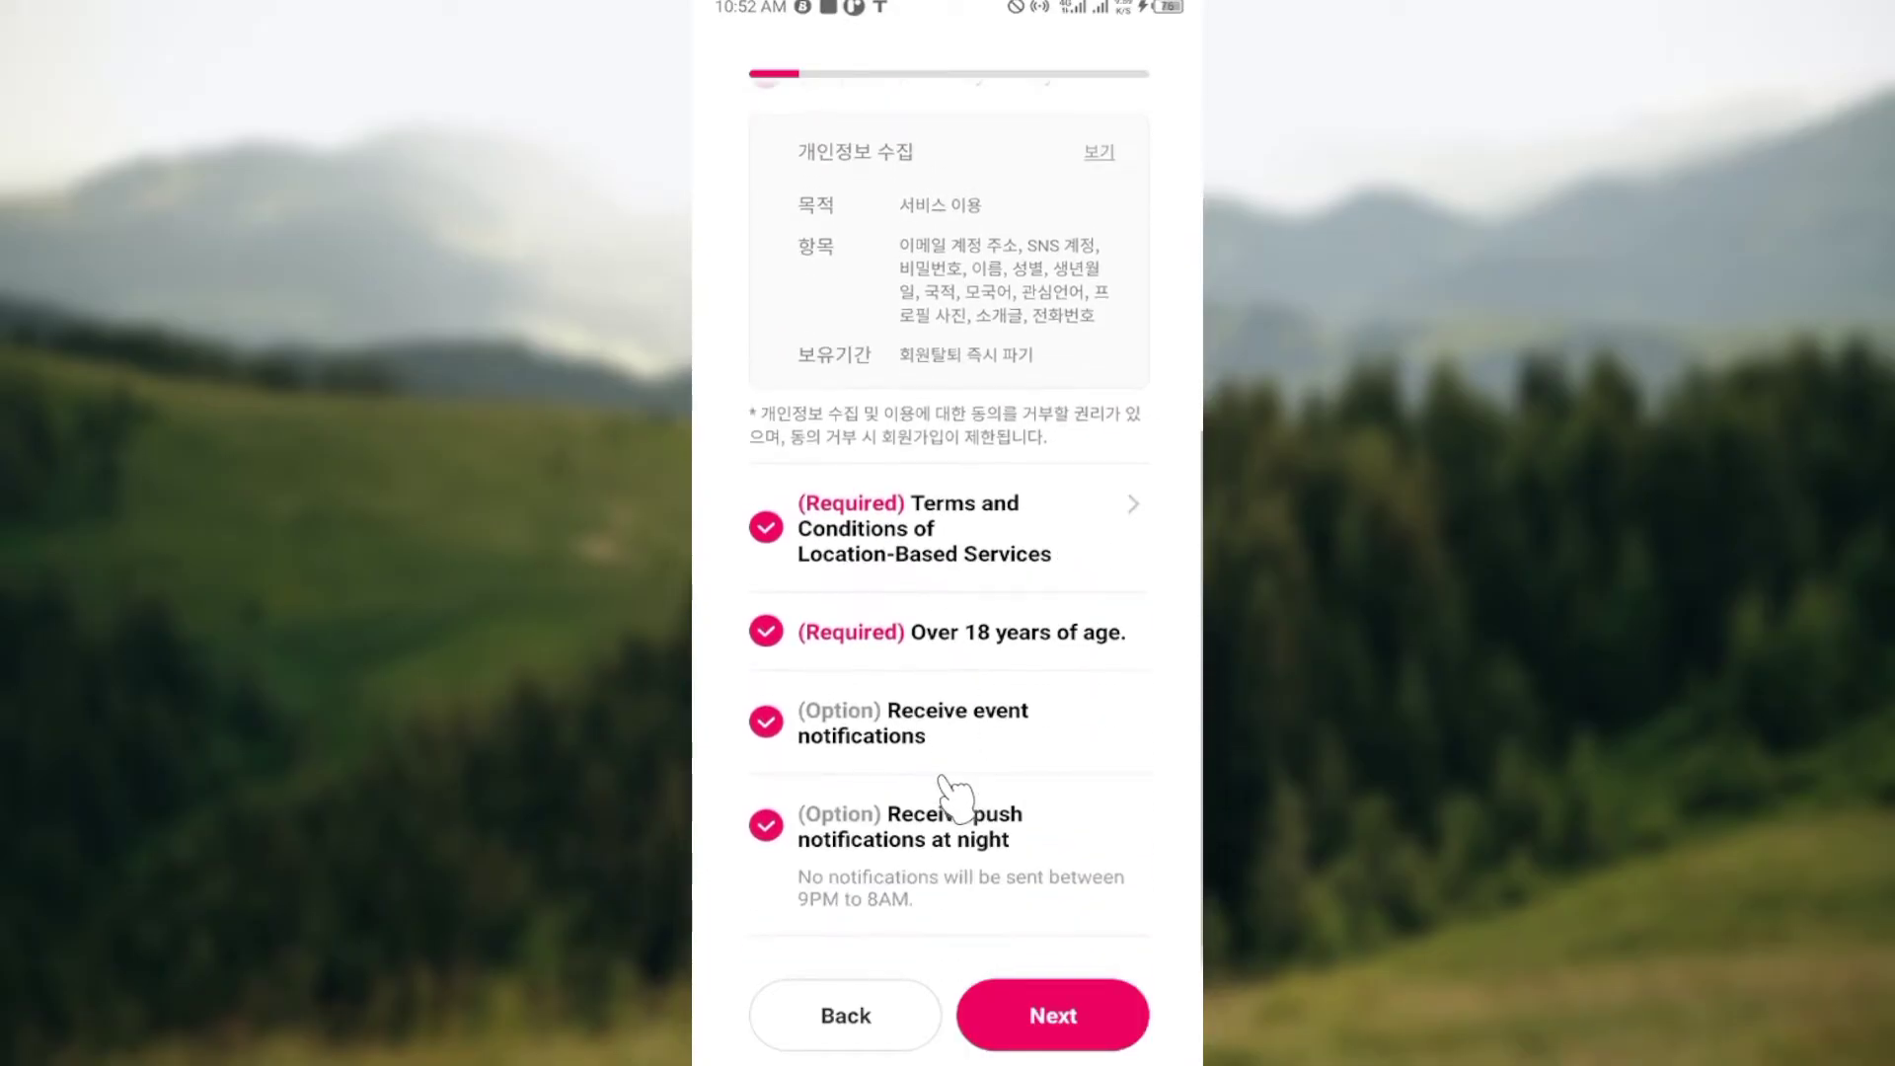
{"action": "left_click", "coordinate": [1053, 1017]}
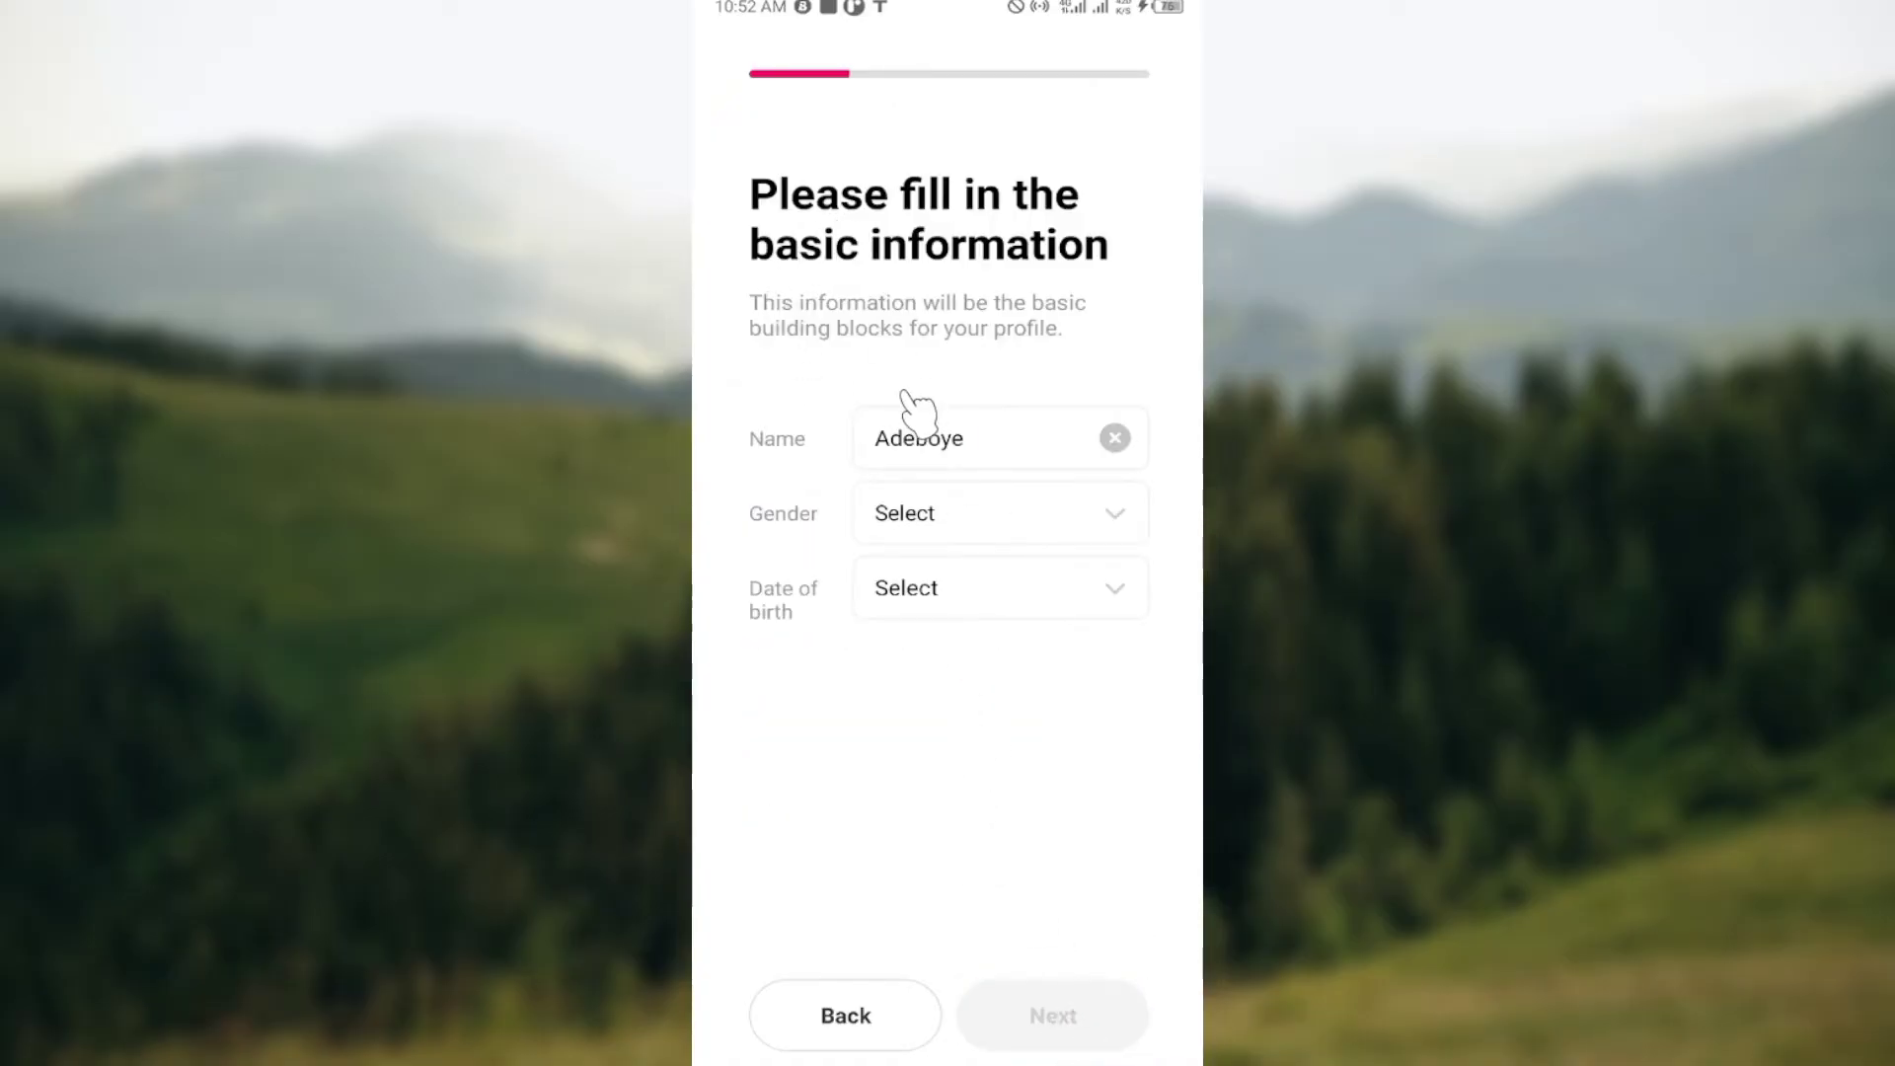
Correct the prefilled name, capitalising it and removing the trailing characters
{"action": "left_click", "coordinate": [918, 429]}
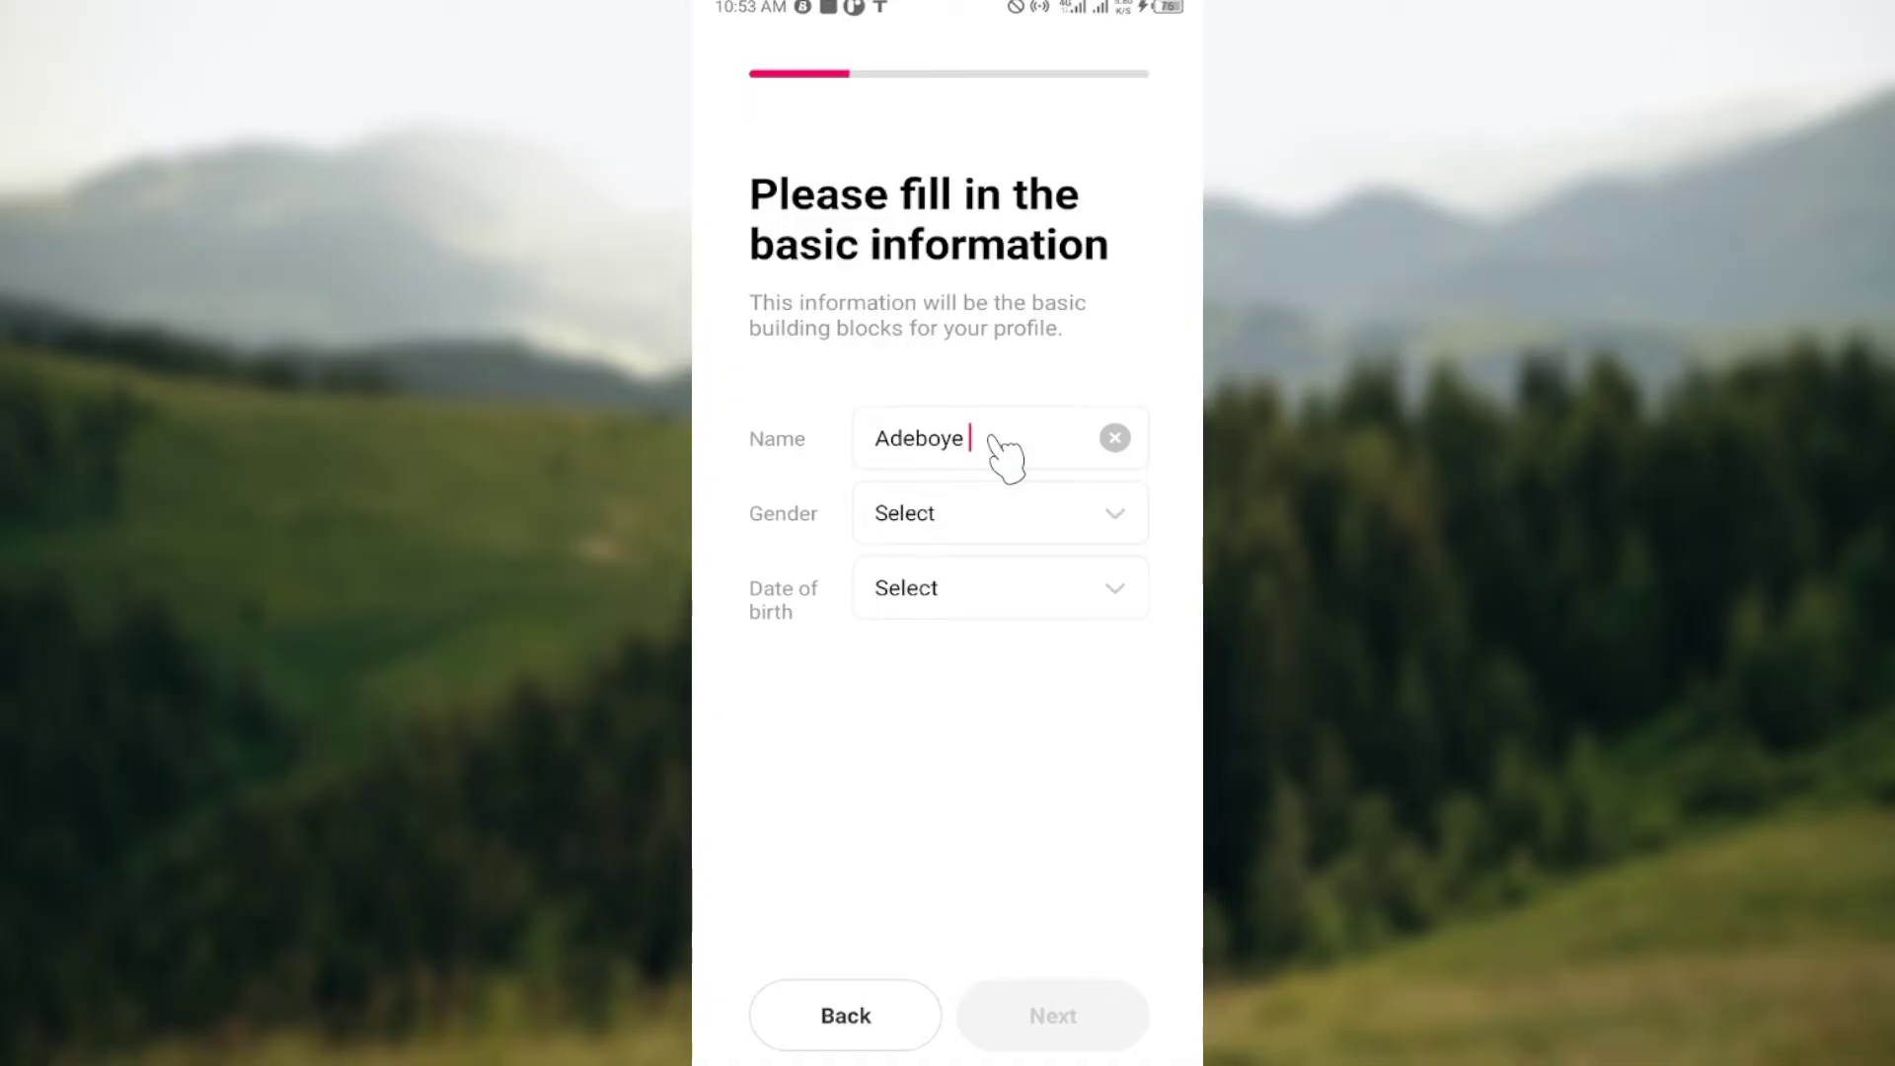
{"action": "left_click", "coordinate": [1005, 445]}
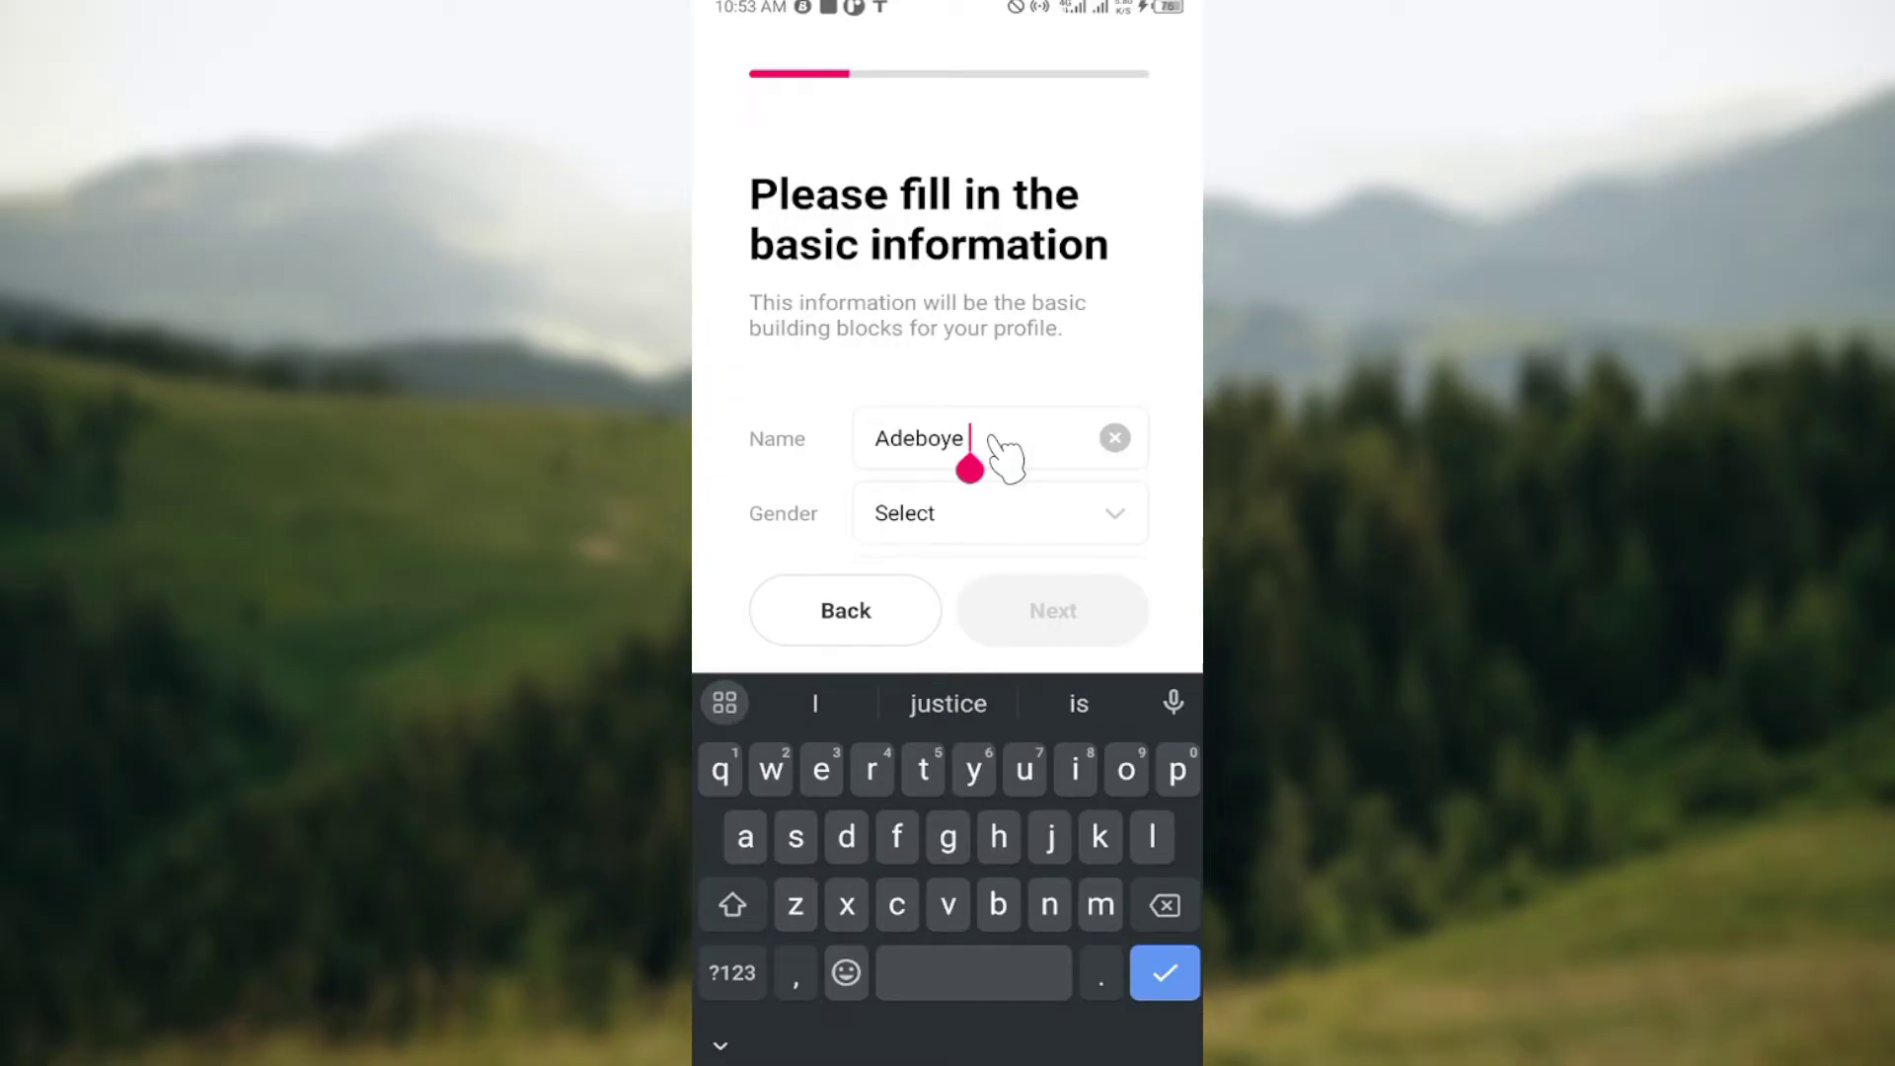
{"action": "left_click", "coordinate": [733, 904]}
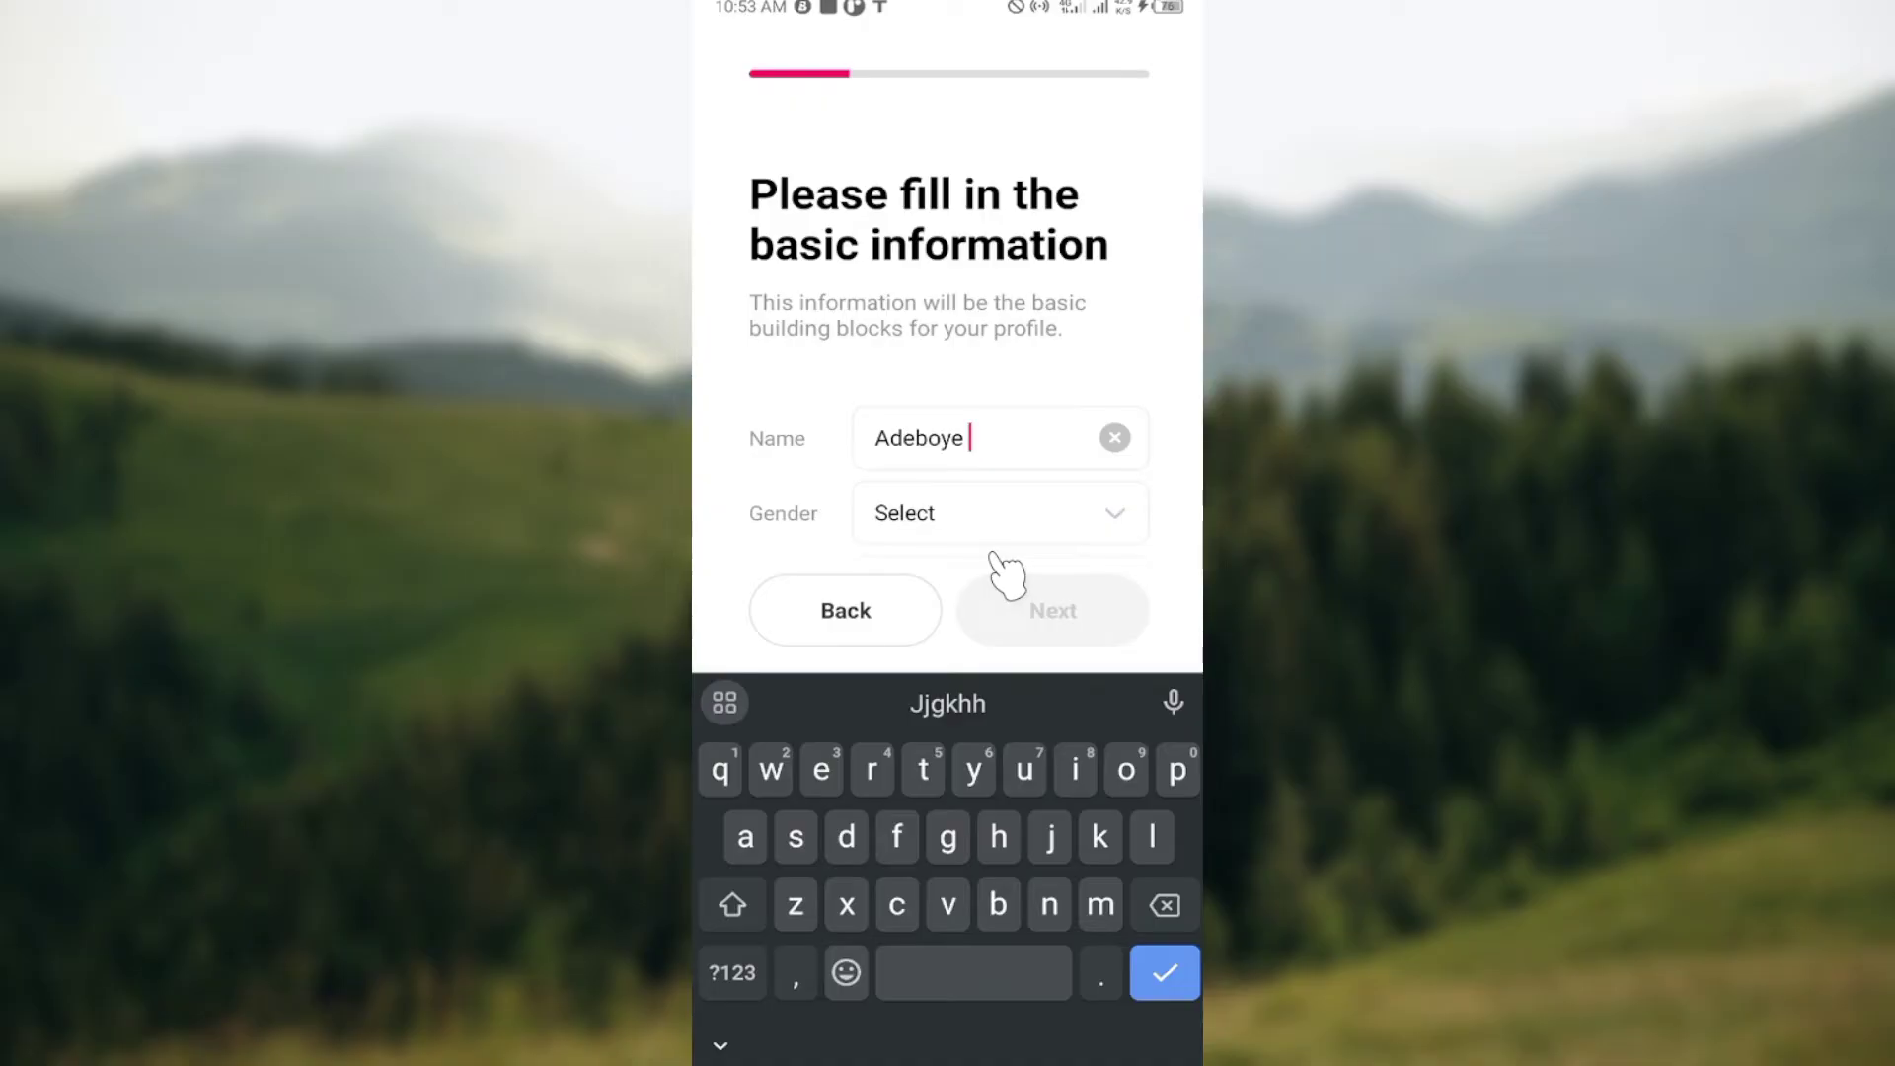
{"action": "key", "text": "BackSpace"}
{"action": "key", "text": "BackSpace"}
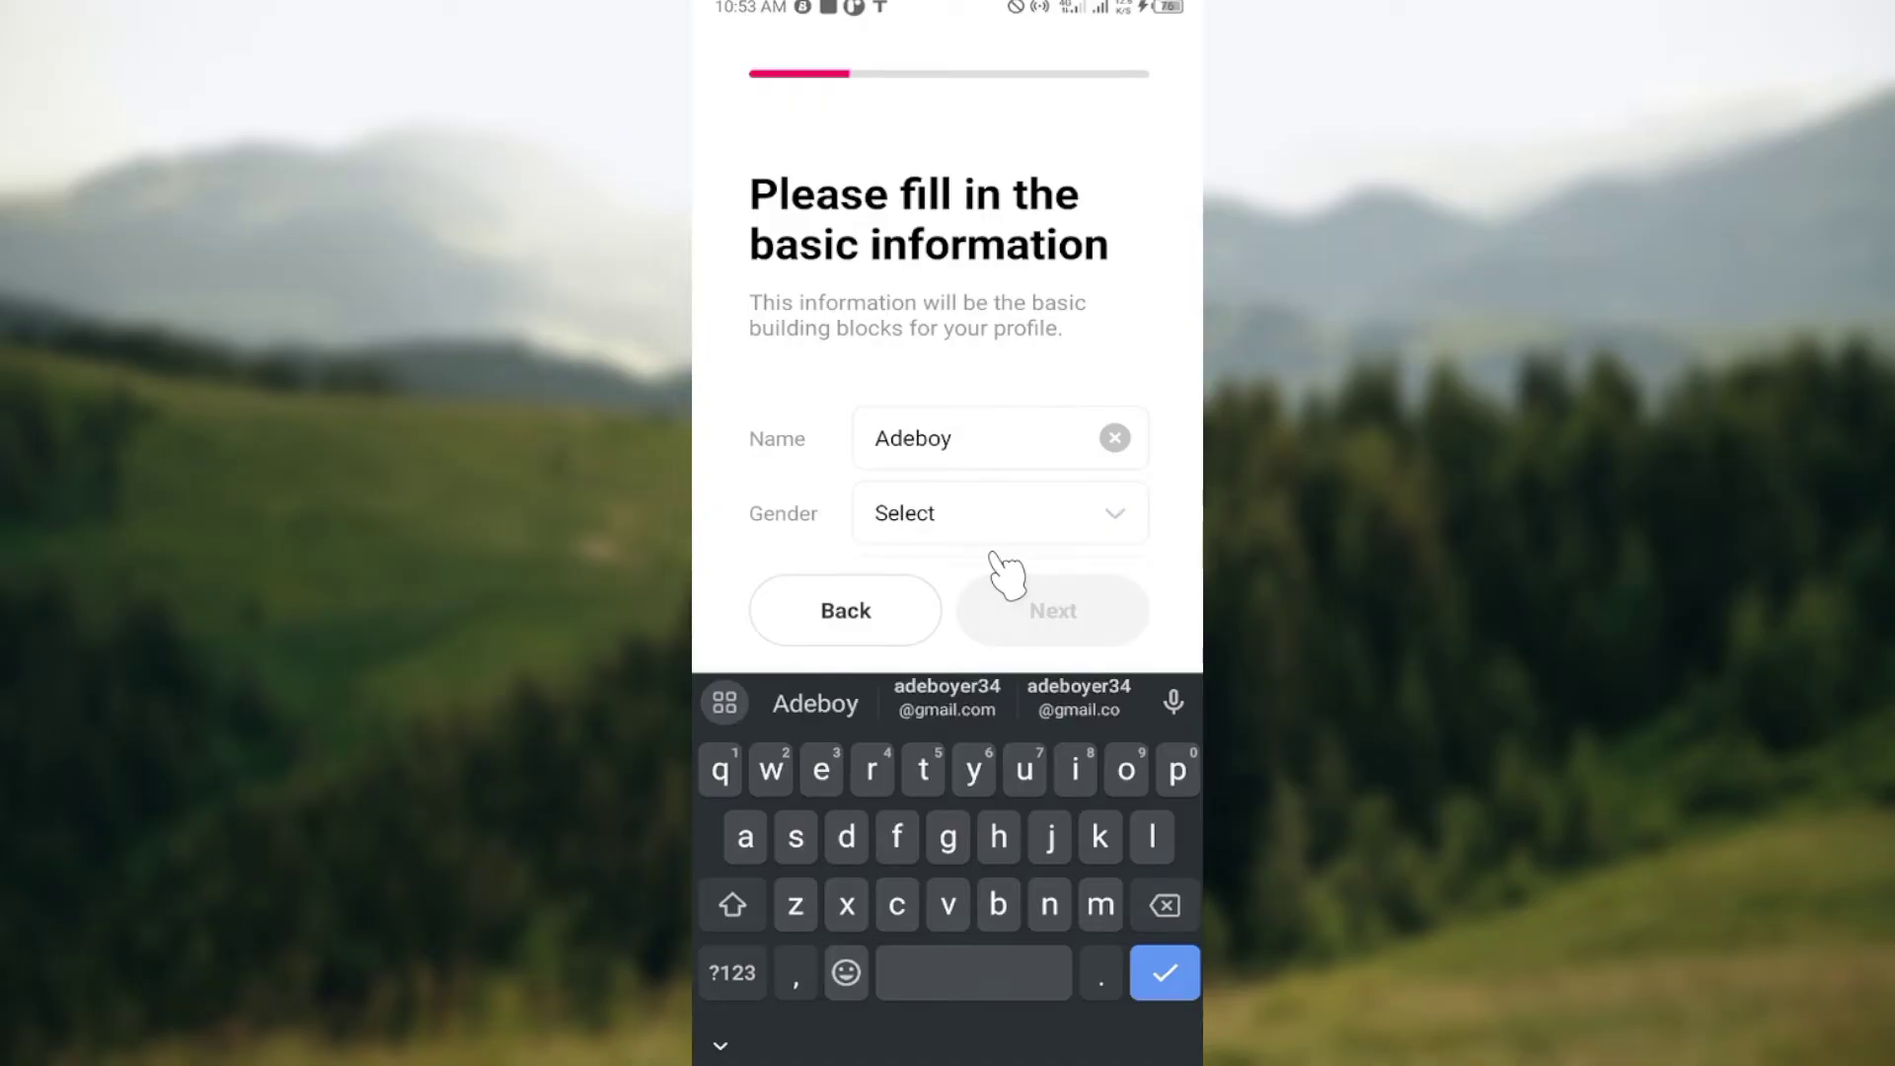
{"action": "type", "text": "e"}
Set gender to Female and move the birth-date calendar to December 2003
{"action": "left_click", "coordinate": [1000, 512]}
{"action": "left_click", "coordinate": [1006, 570]}
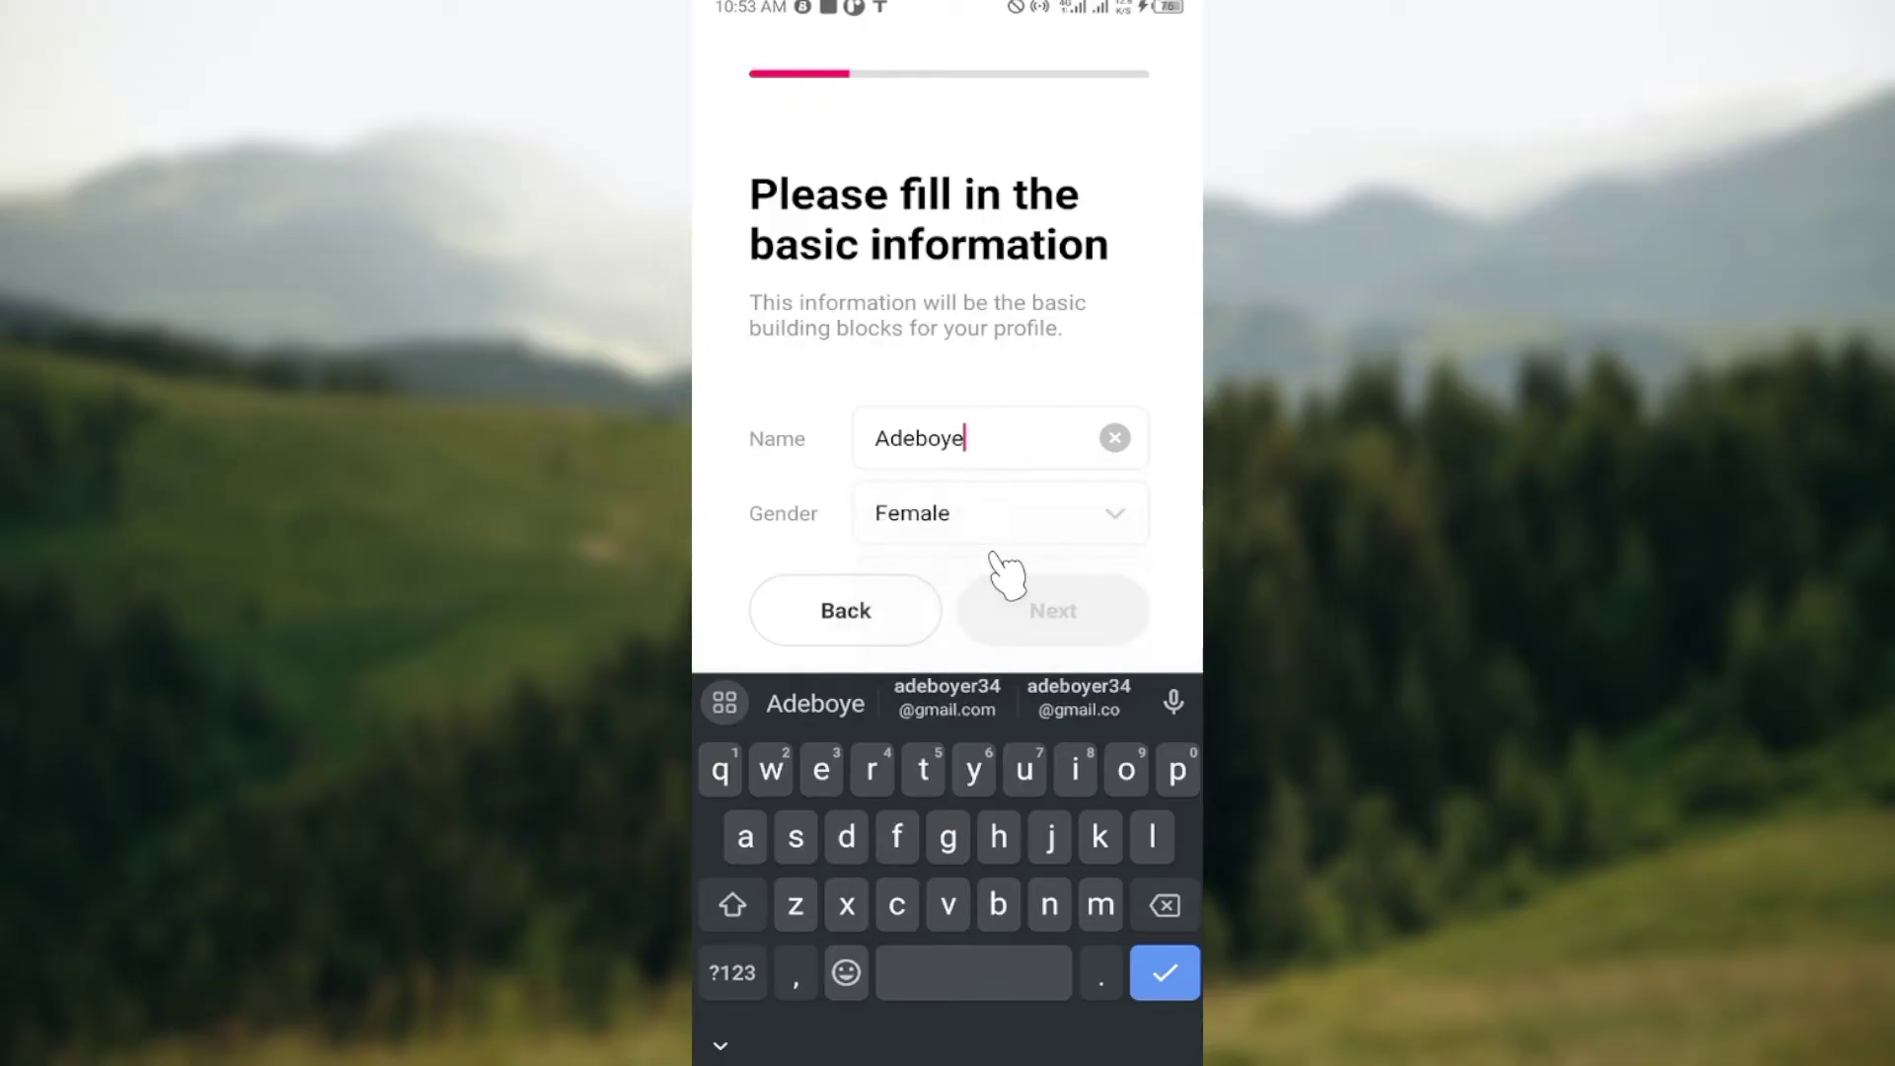
{"action": "left_click", "coordinate": [1006, 498]}
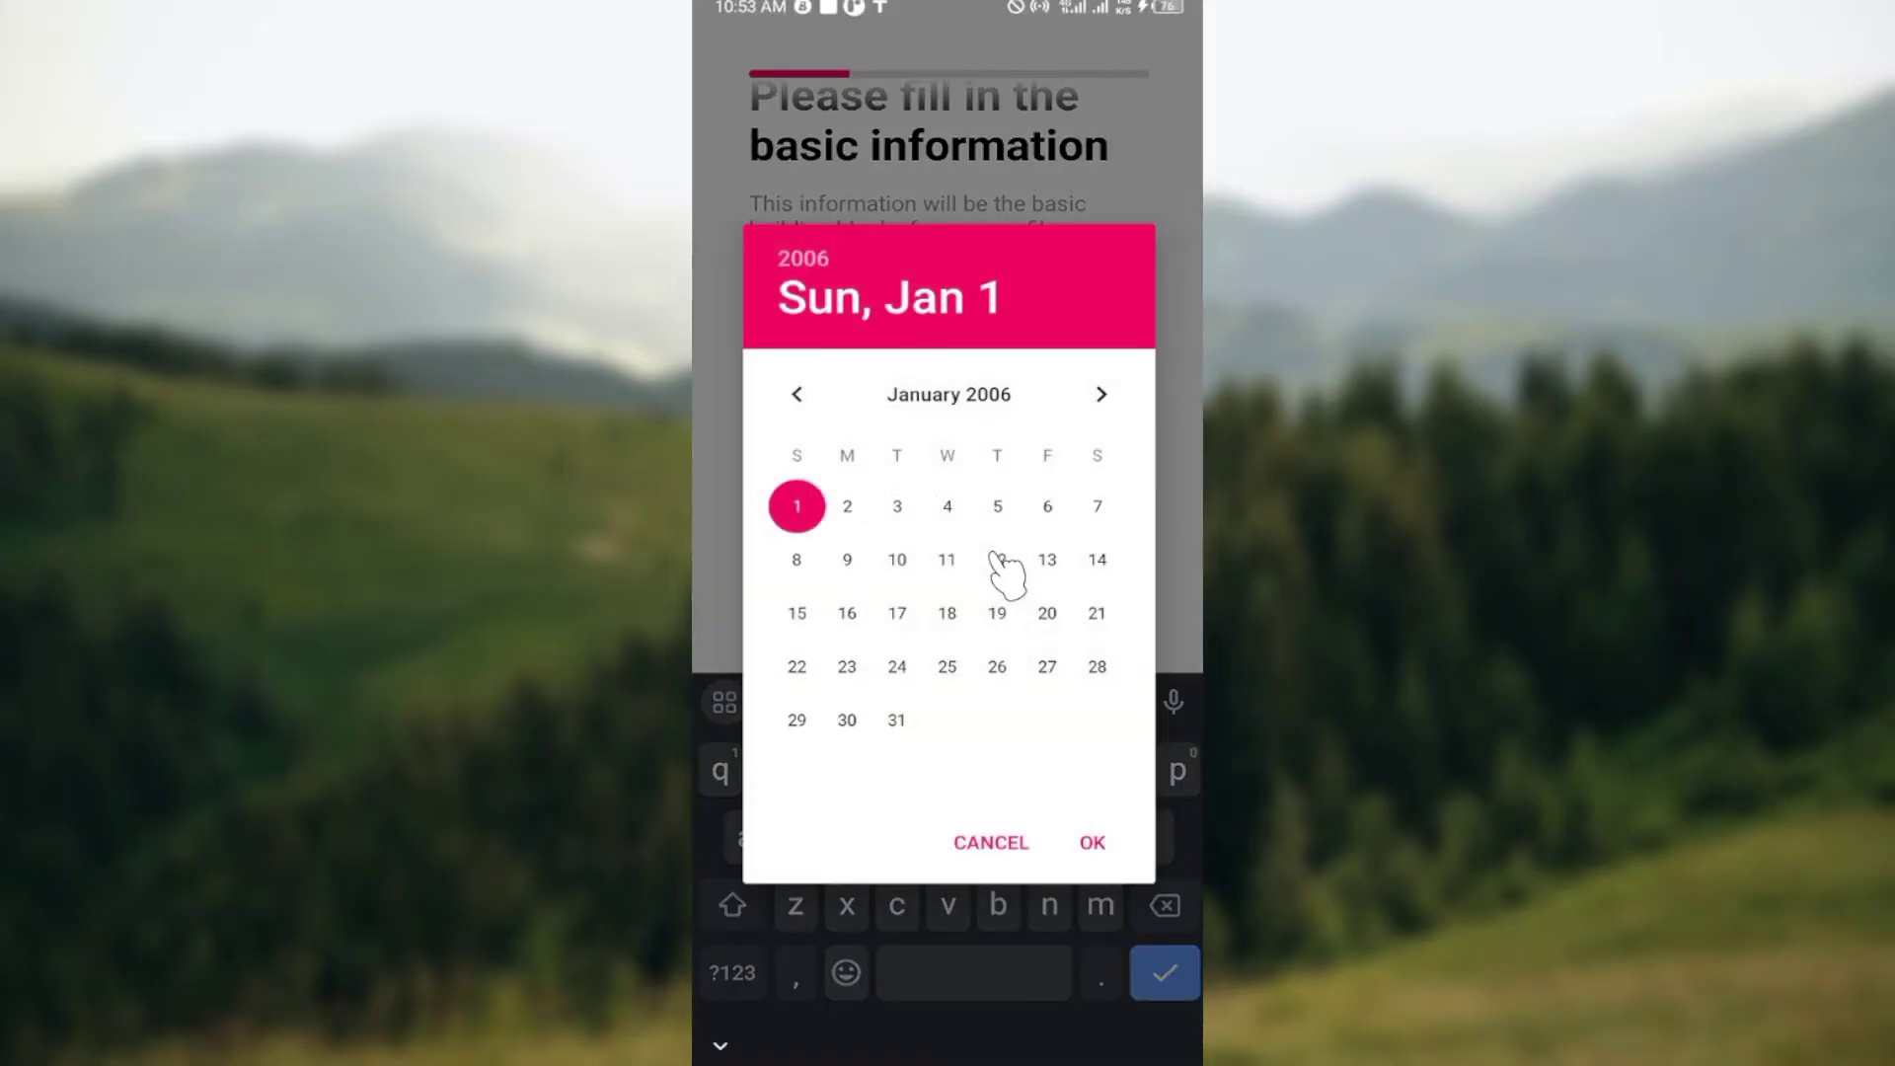
{"action": "left_click", "coordinate": [796, 395]}
{"action": "left_click", "coordinate": [796, 393]}
{"action": "left_click", "coordinate": [796, 394]}
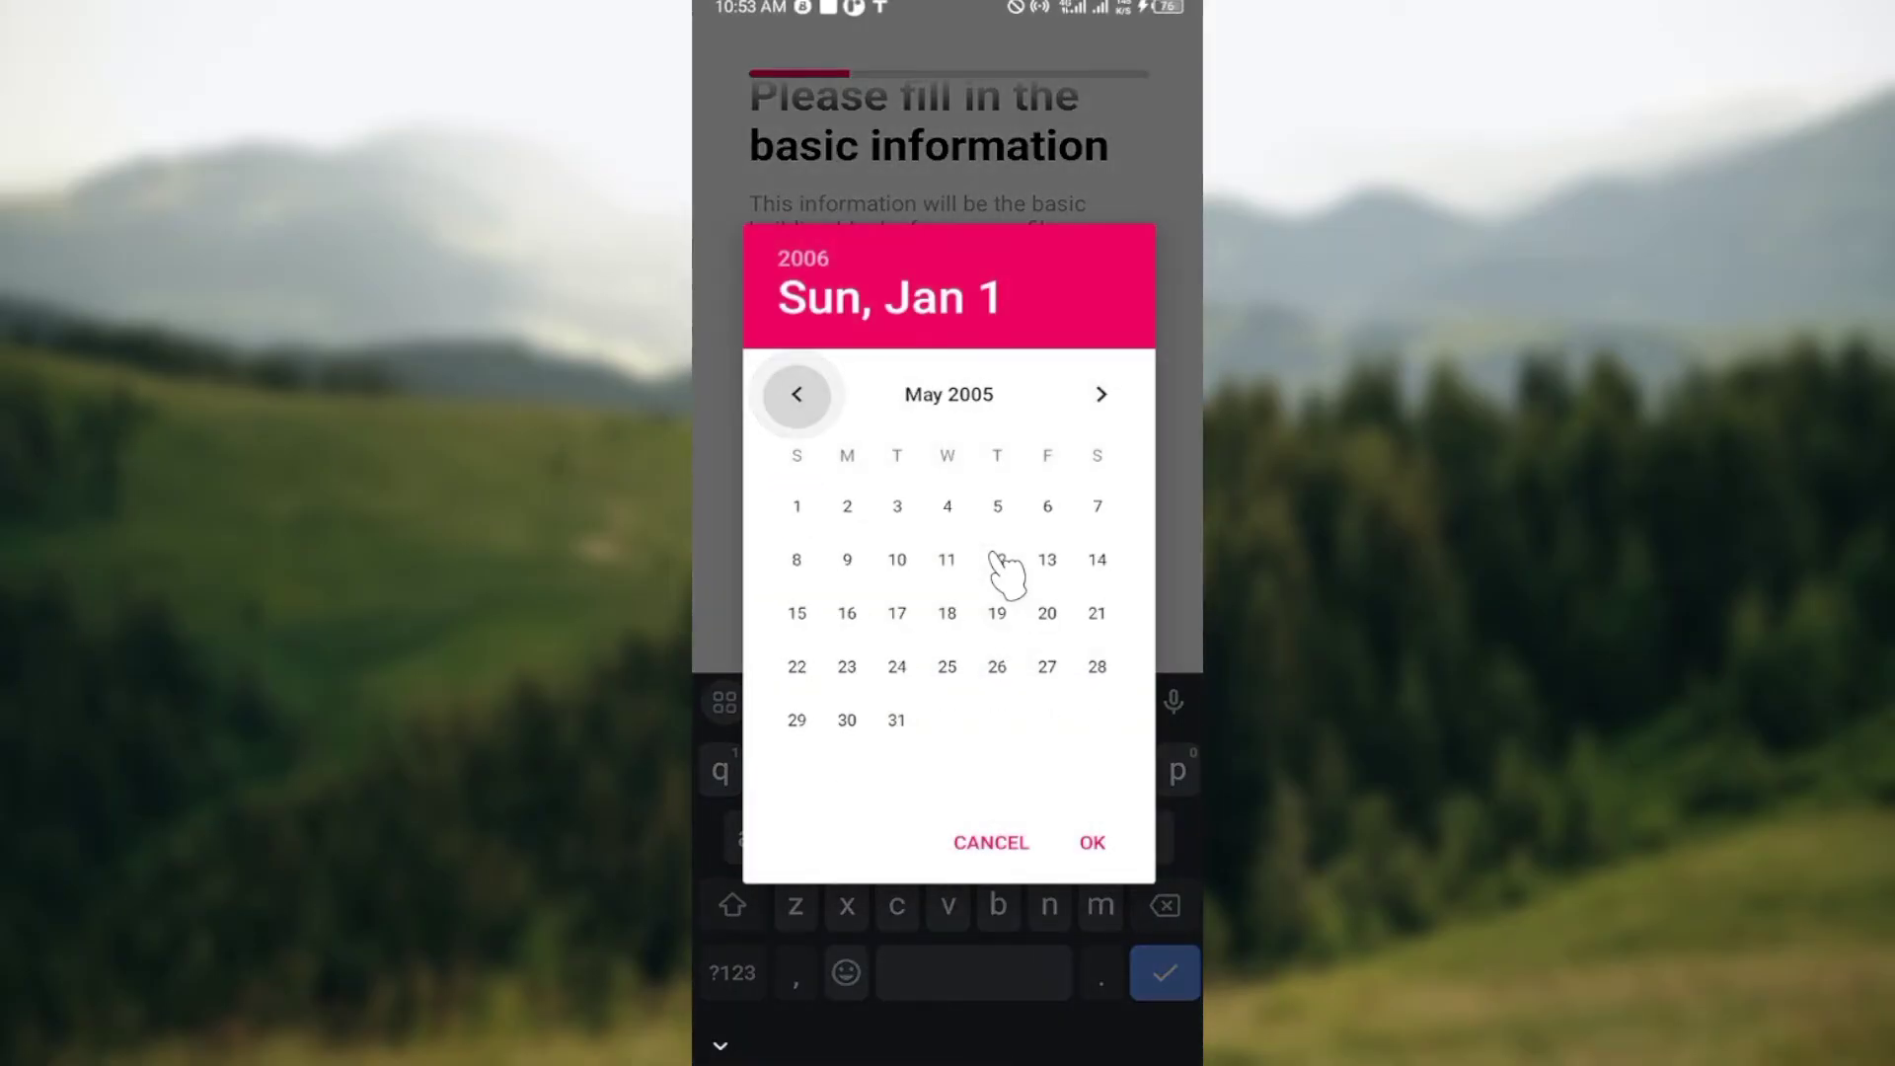
{"action": "left_click", "coordinate": [798, 395]}
{"action": "left_click", "coordinate": [797, 394]}
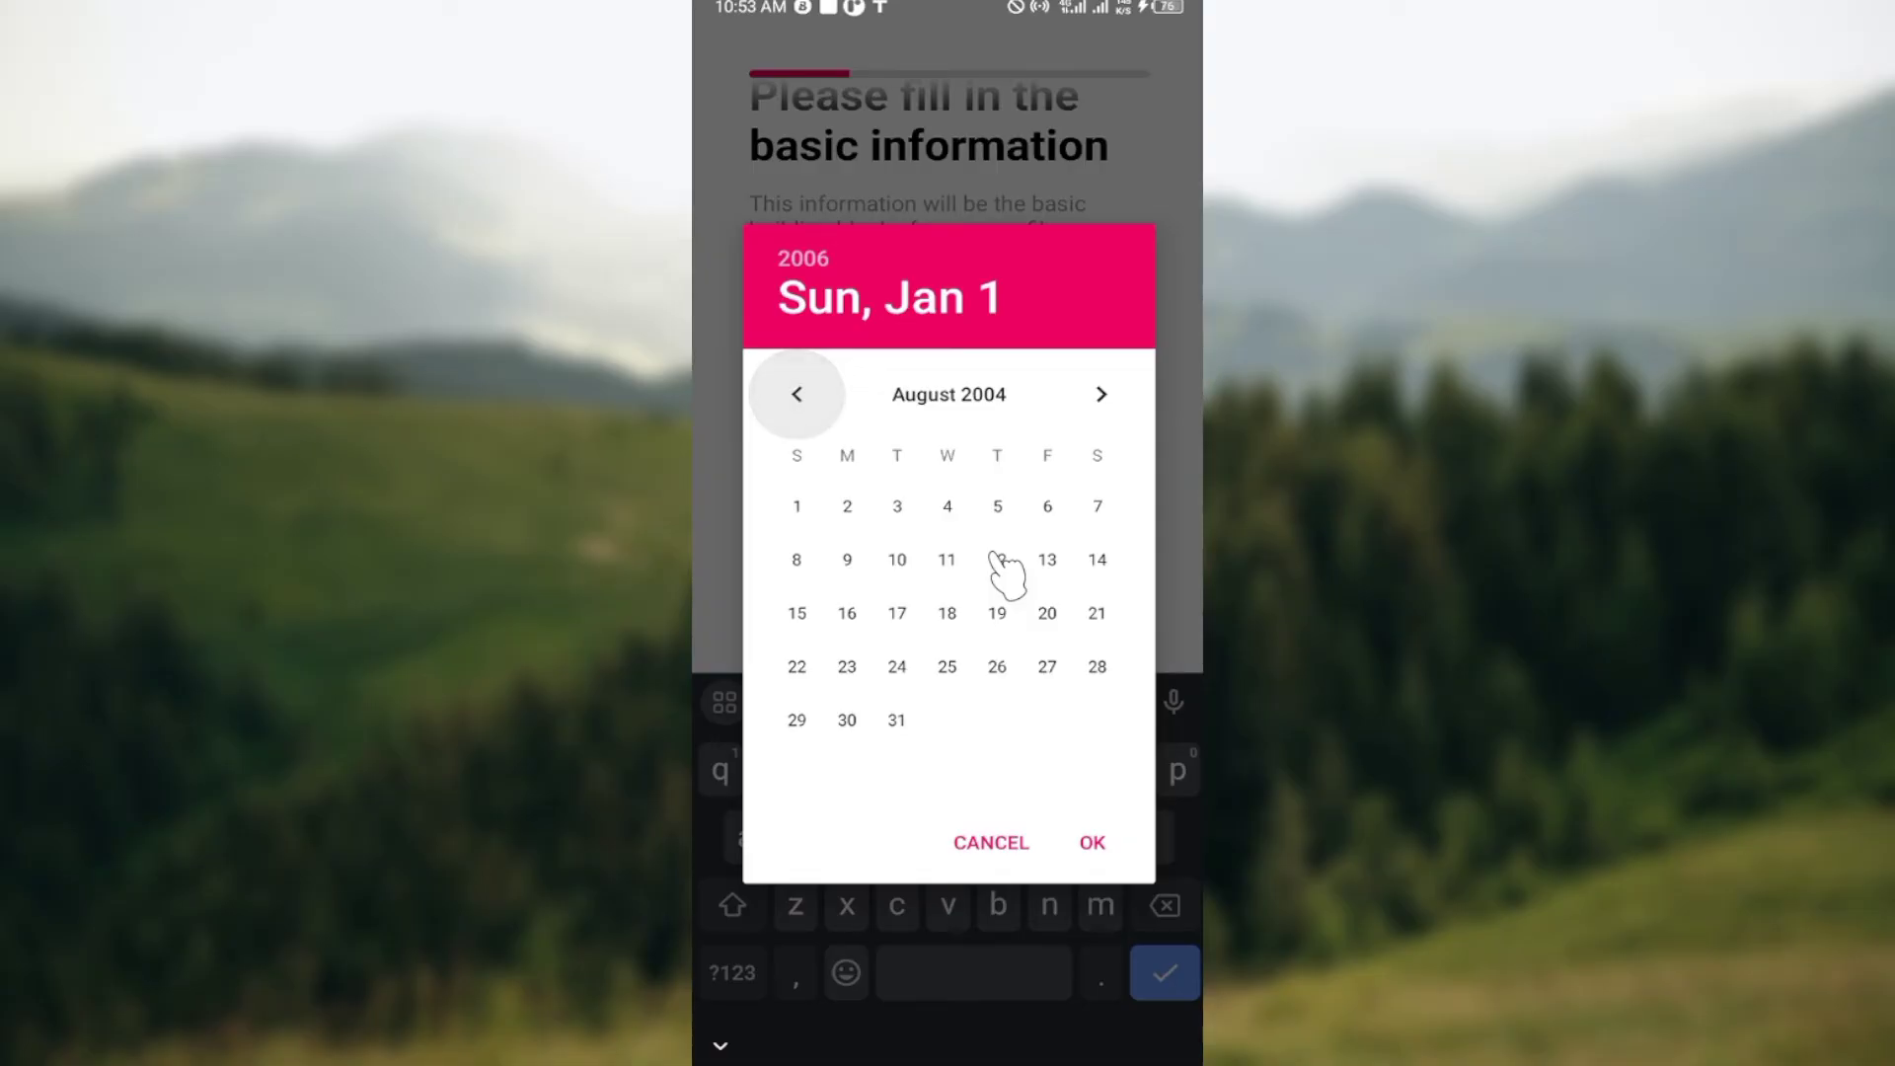
{"action": "left_click", "coordinate": [797, 394]}
{"action": "left_click", "coordinate": [796, 394]}
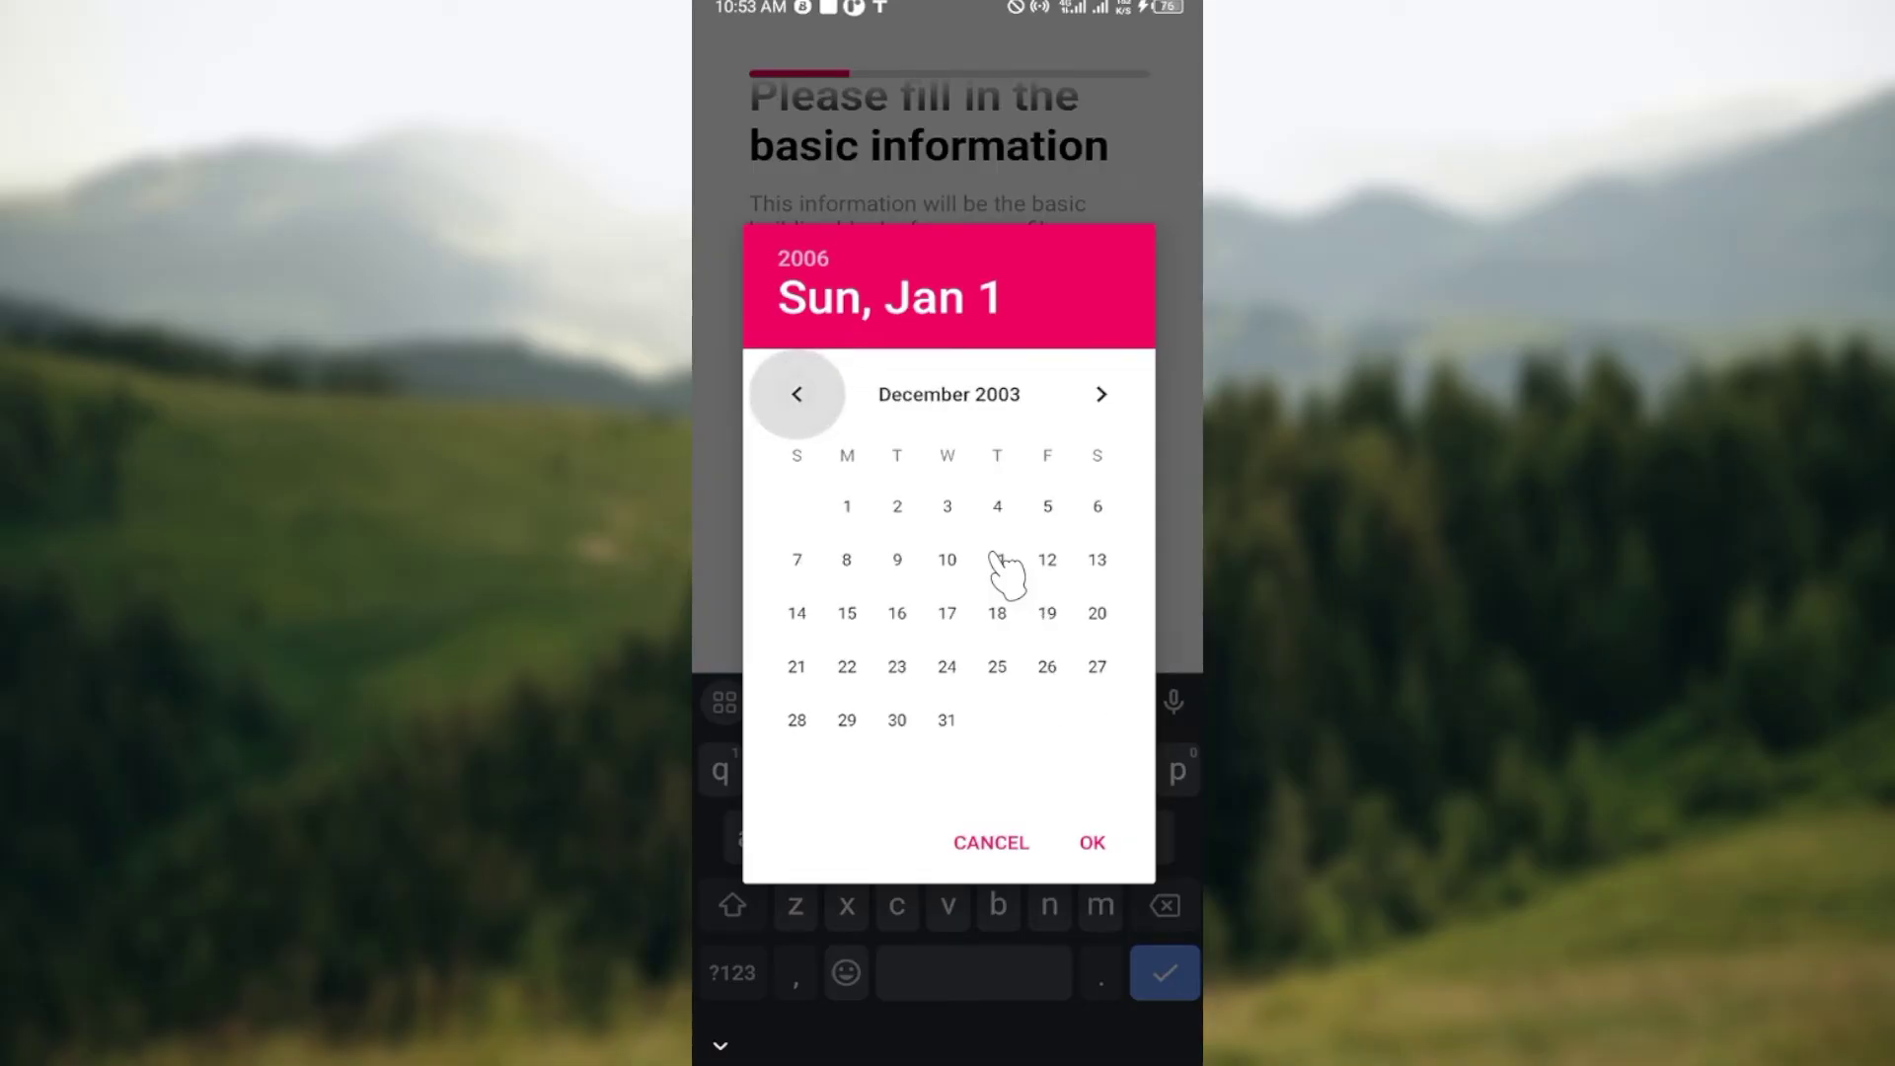
{"action": "left_click", "coordinate": [798, 395]}
{"action": "left_click", "coordinate": [1102, 394]}
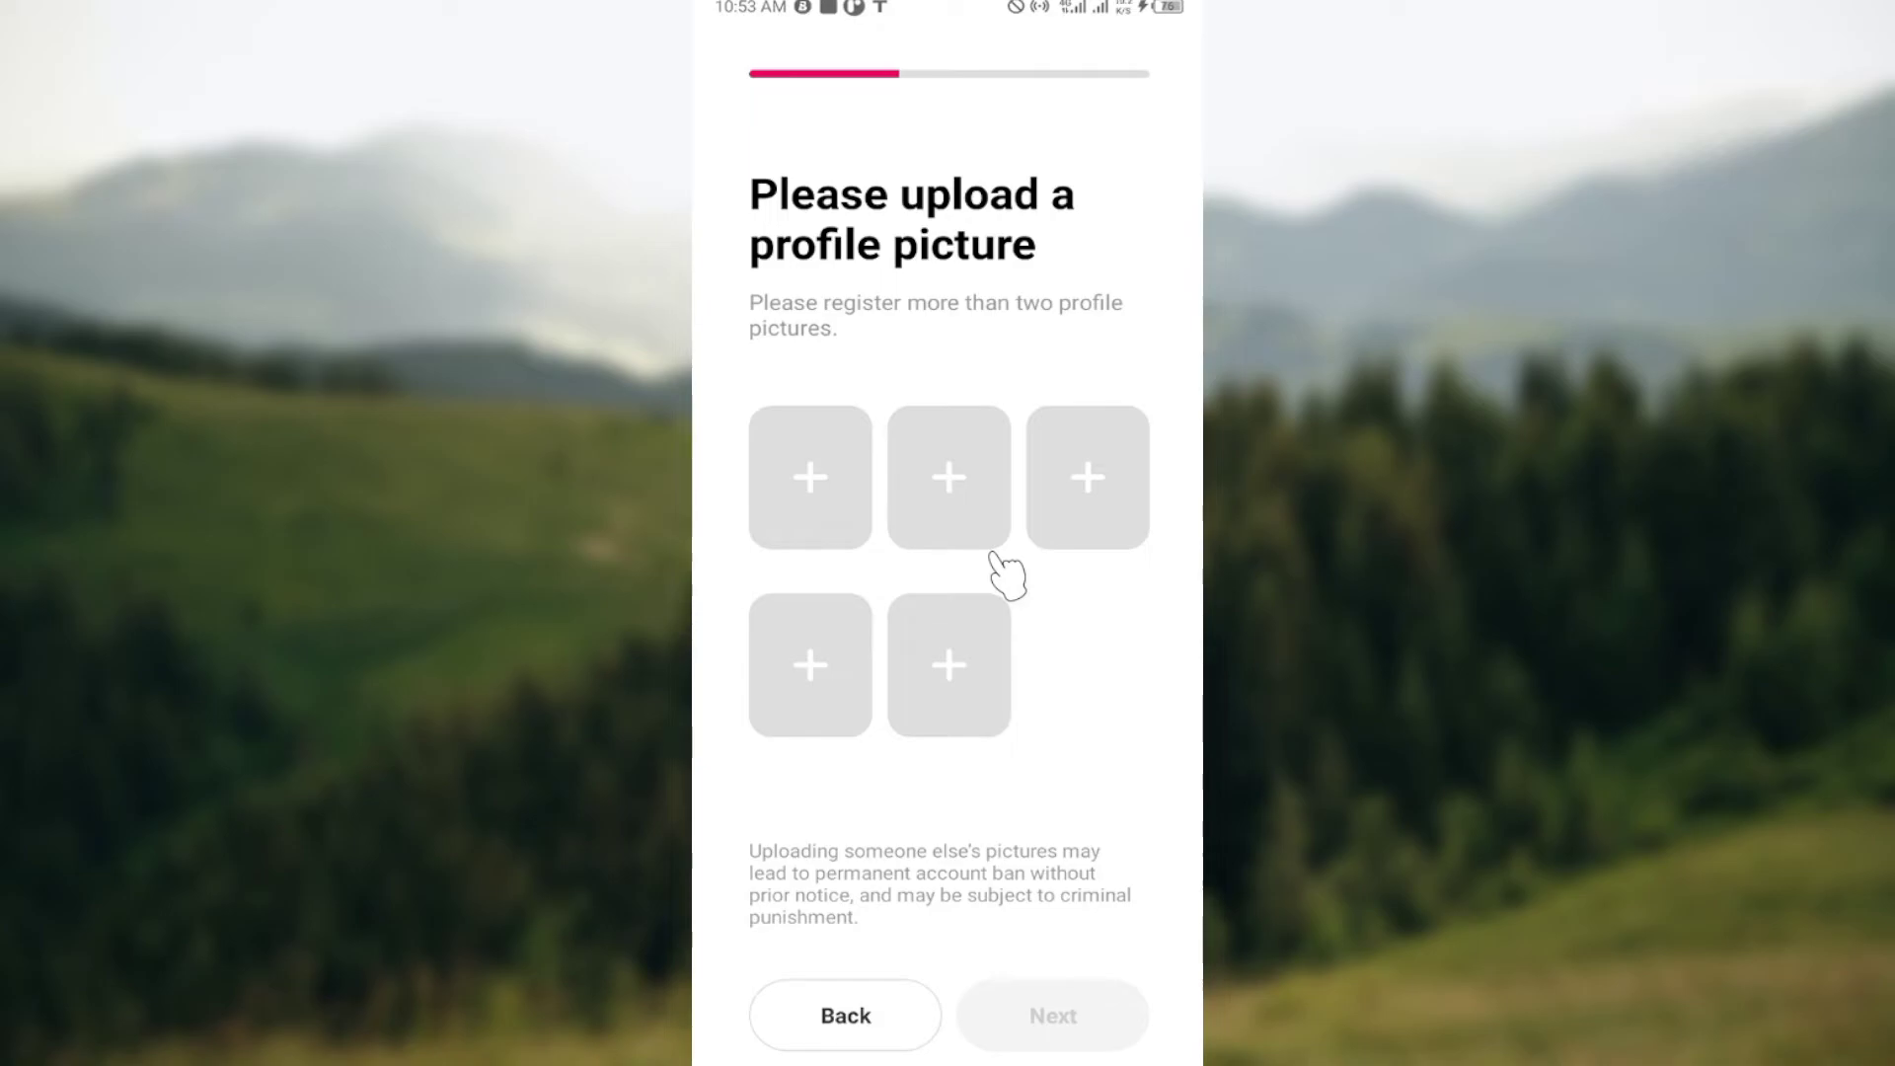
Add a profile photo by direct upload from the phone gallery, browsing by album
{"action": "left_click", "coordinate": [1005, 563]}
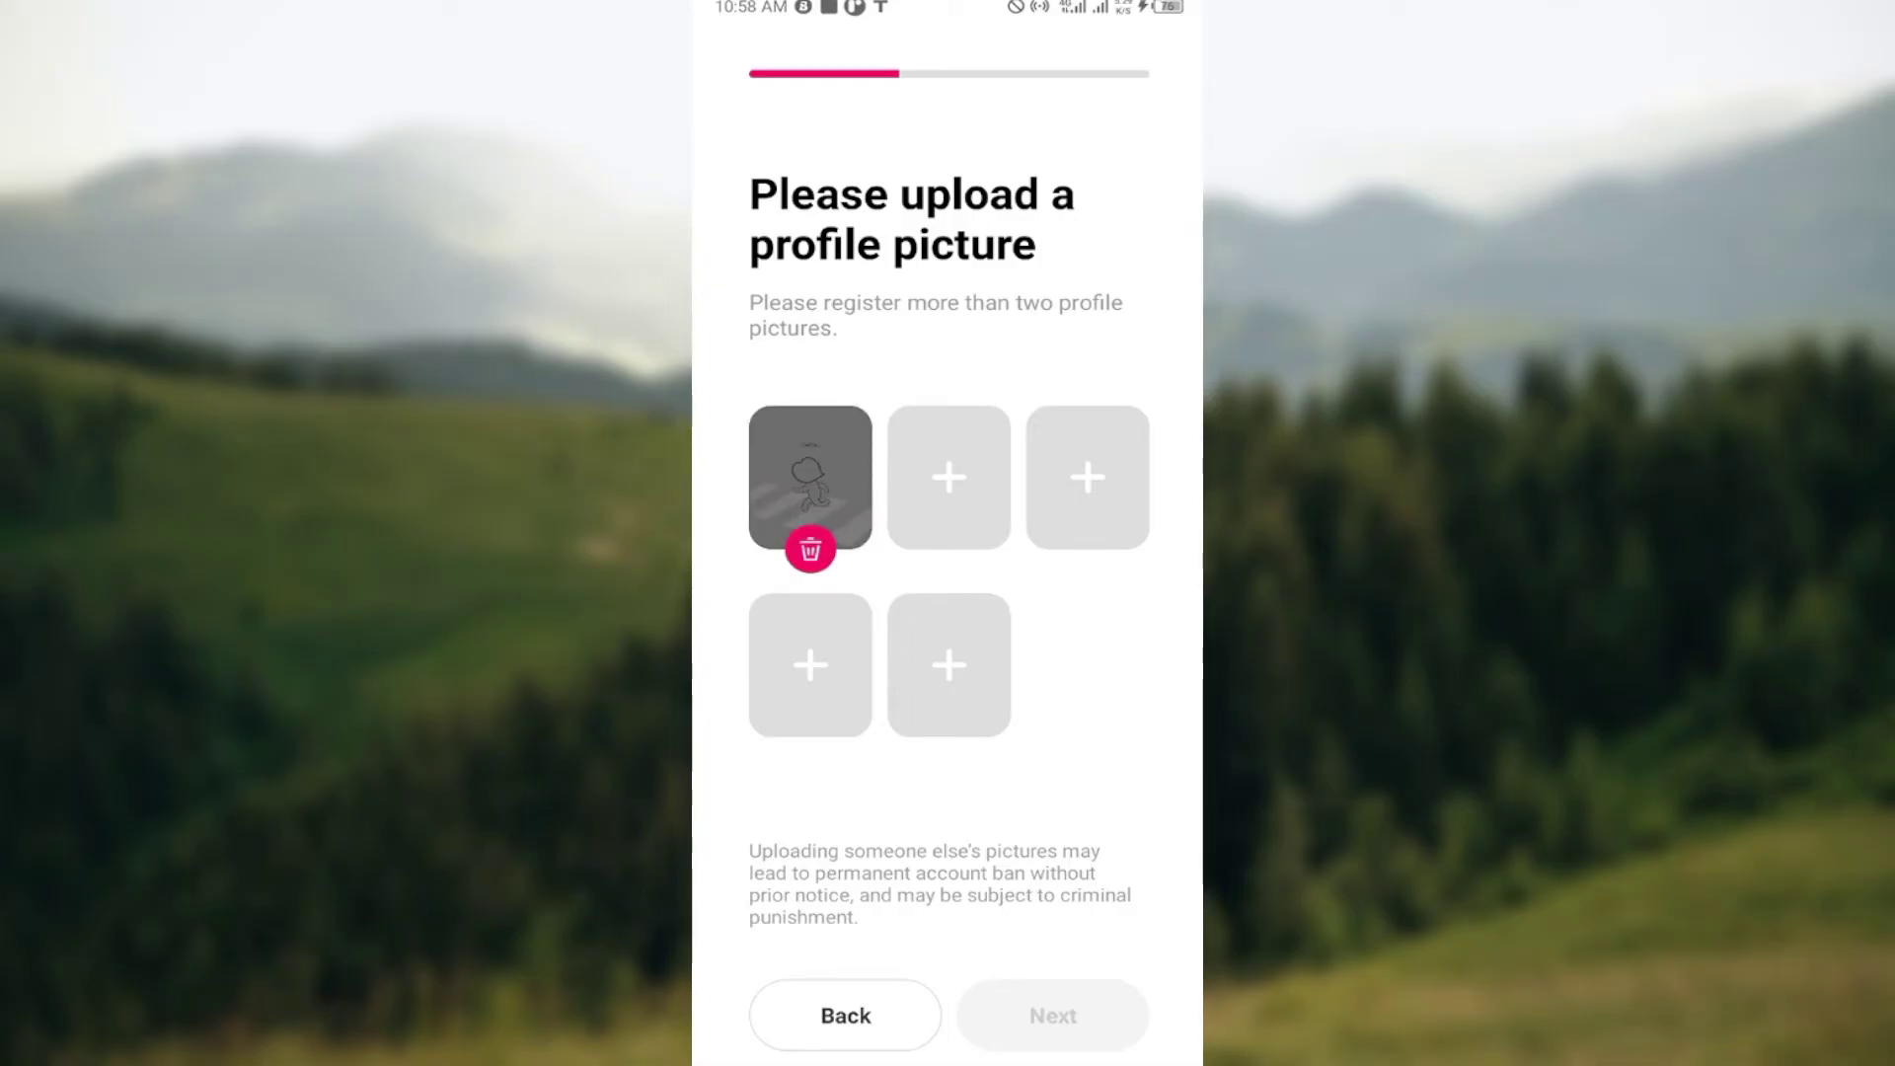
{"action": "left_click", "coordinate": [949, 477]}
{"action": "left_click", "coordinate": [973, 556]}
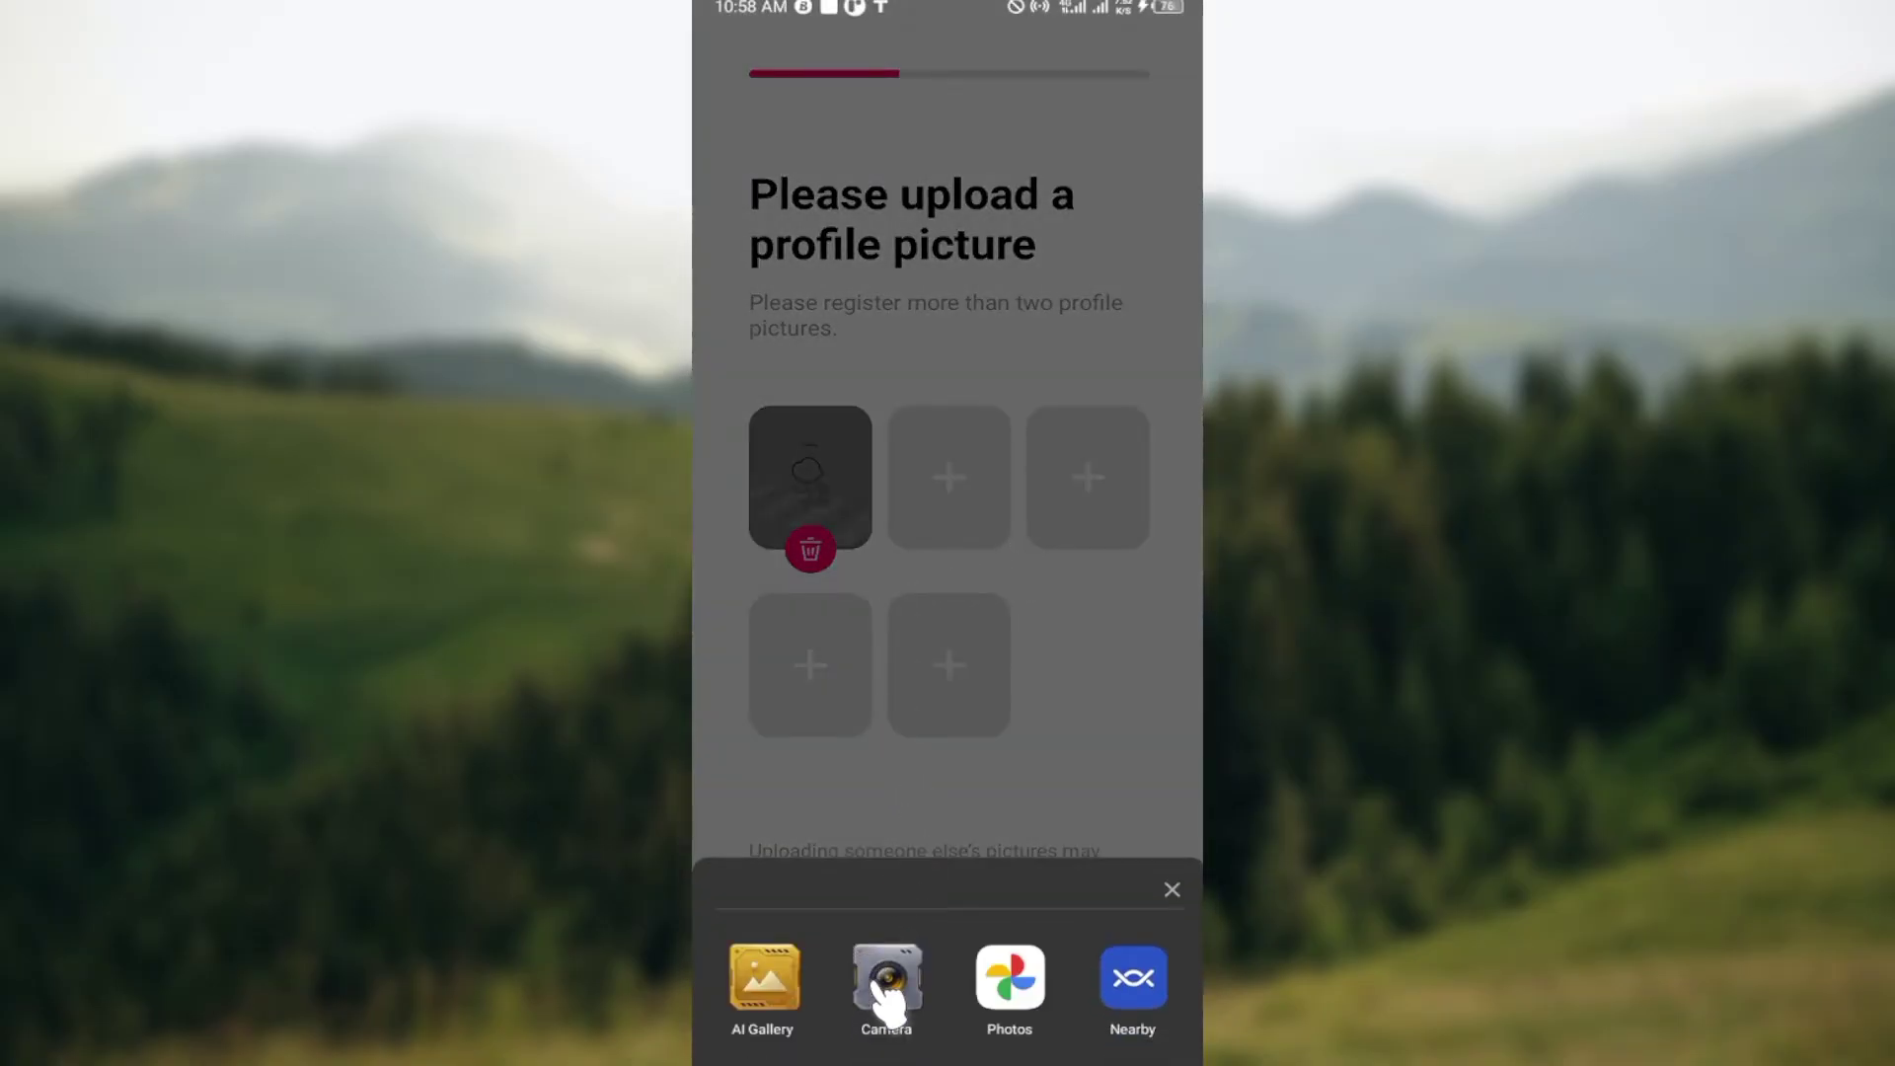
{"action": "left_click", "coordinate": [767, 981]}
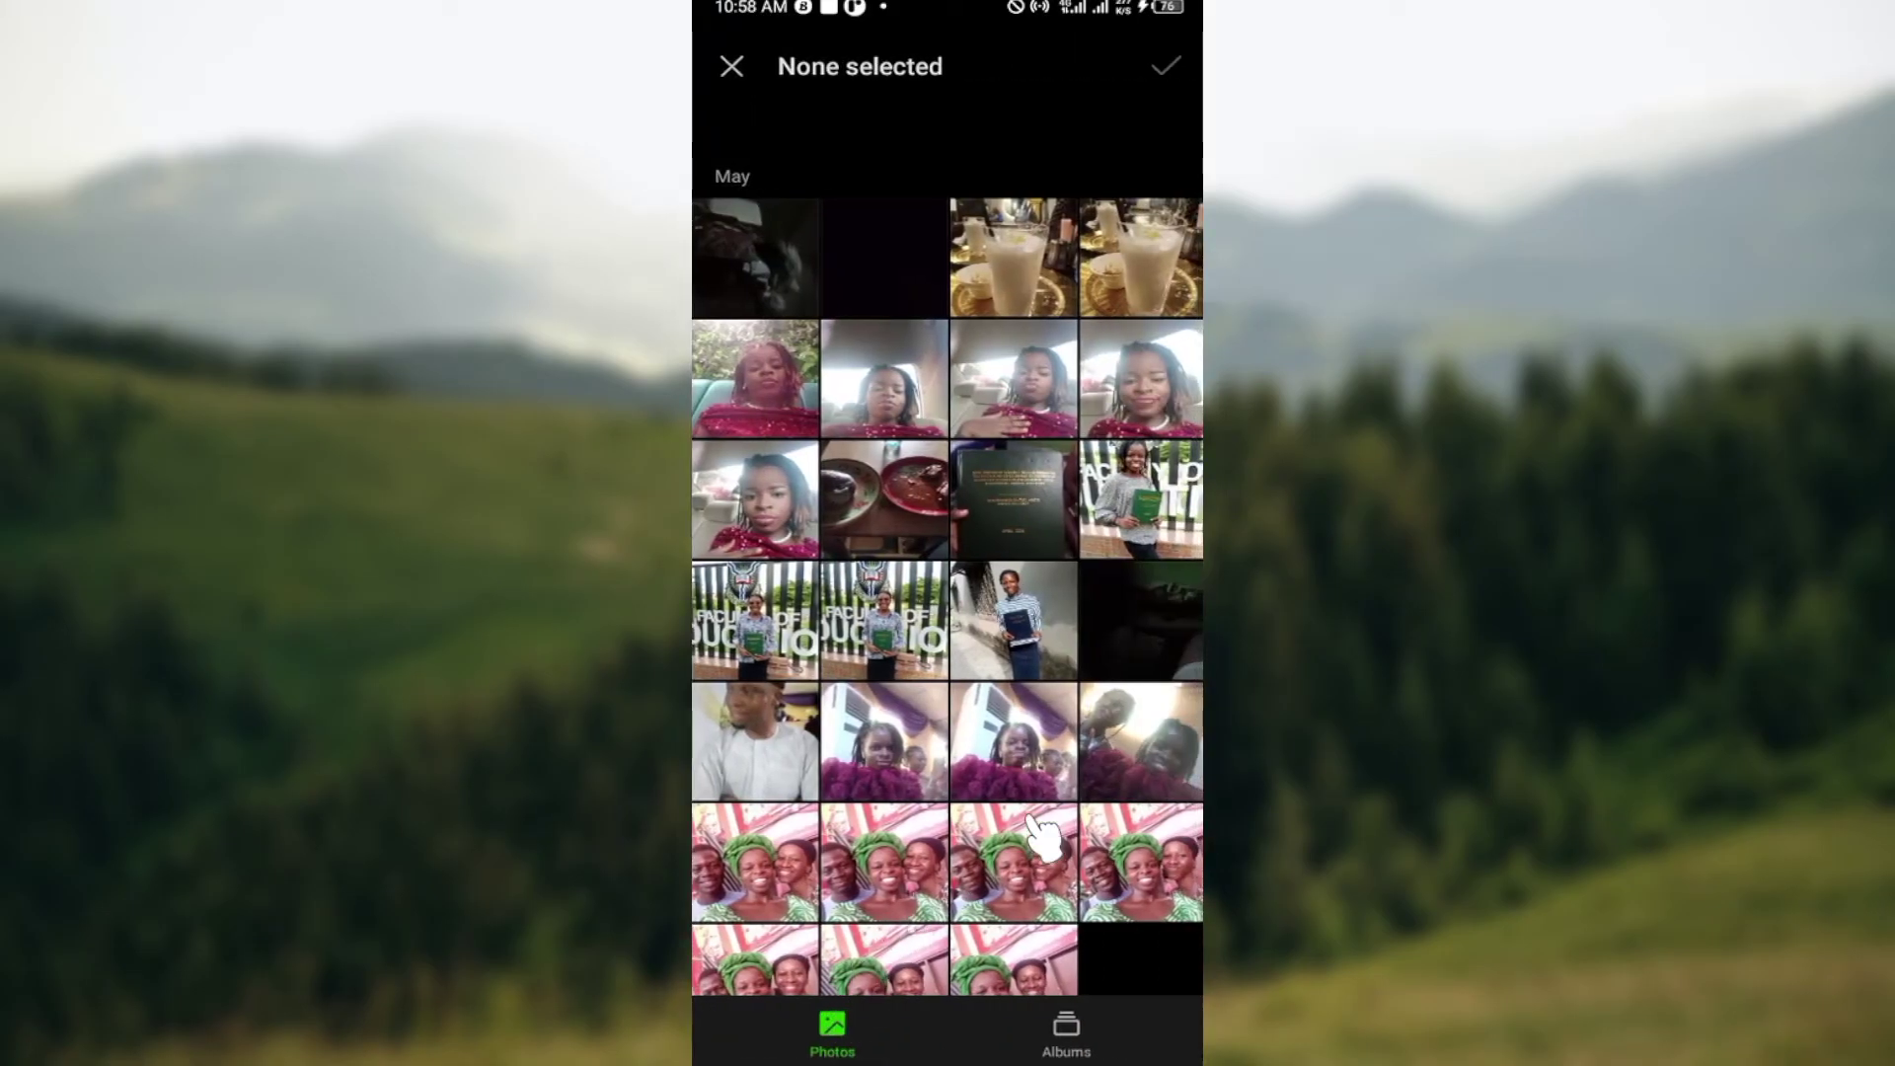
{"action": "scroll", "coordinate": [1045, 840], "scroll_direction": "down", "scroll_amount": 10}
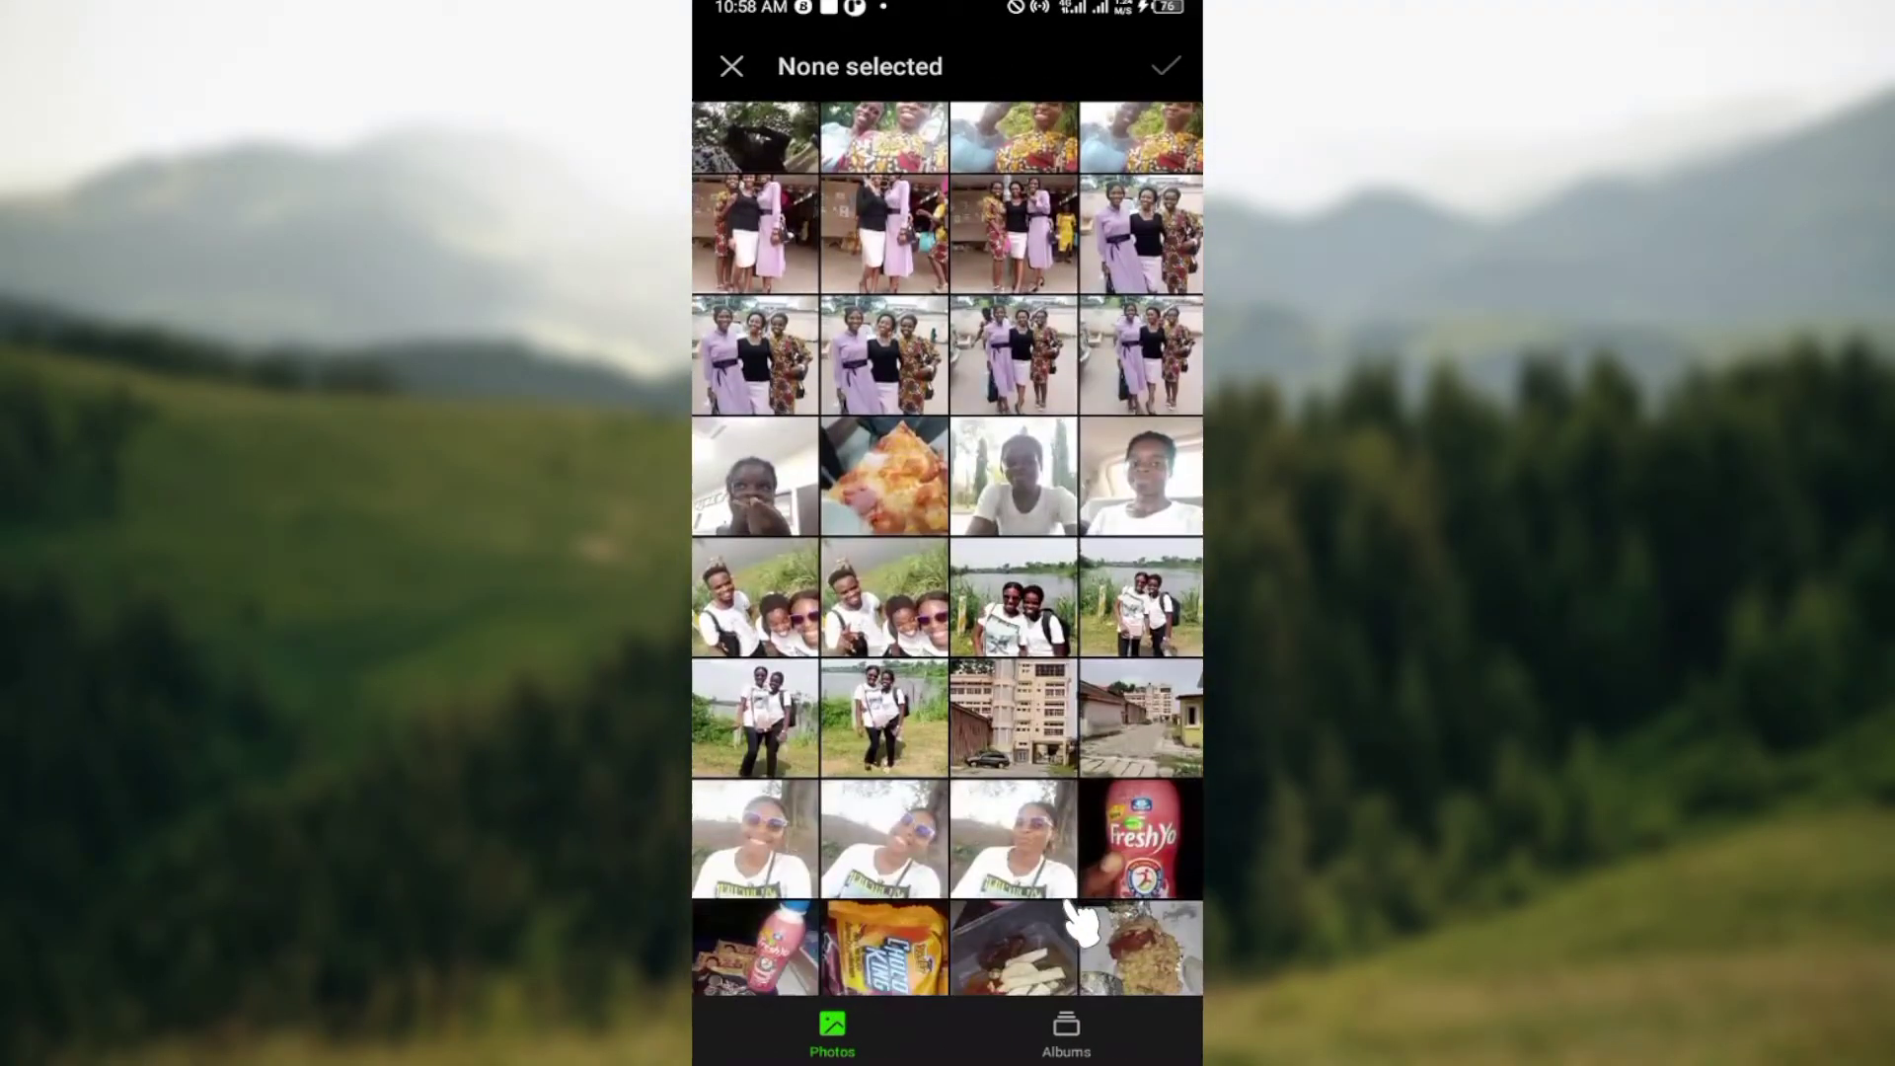
{"action": "scroll", "coordinate": [1081, 925], "scroll_direction": "down", "scroll_amount": 10}
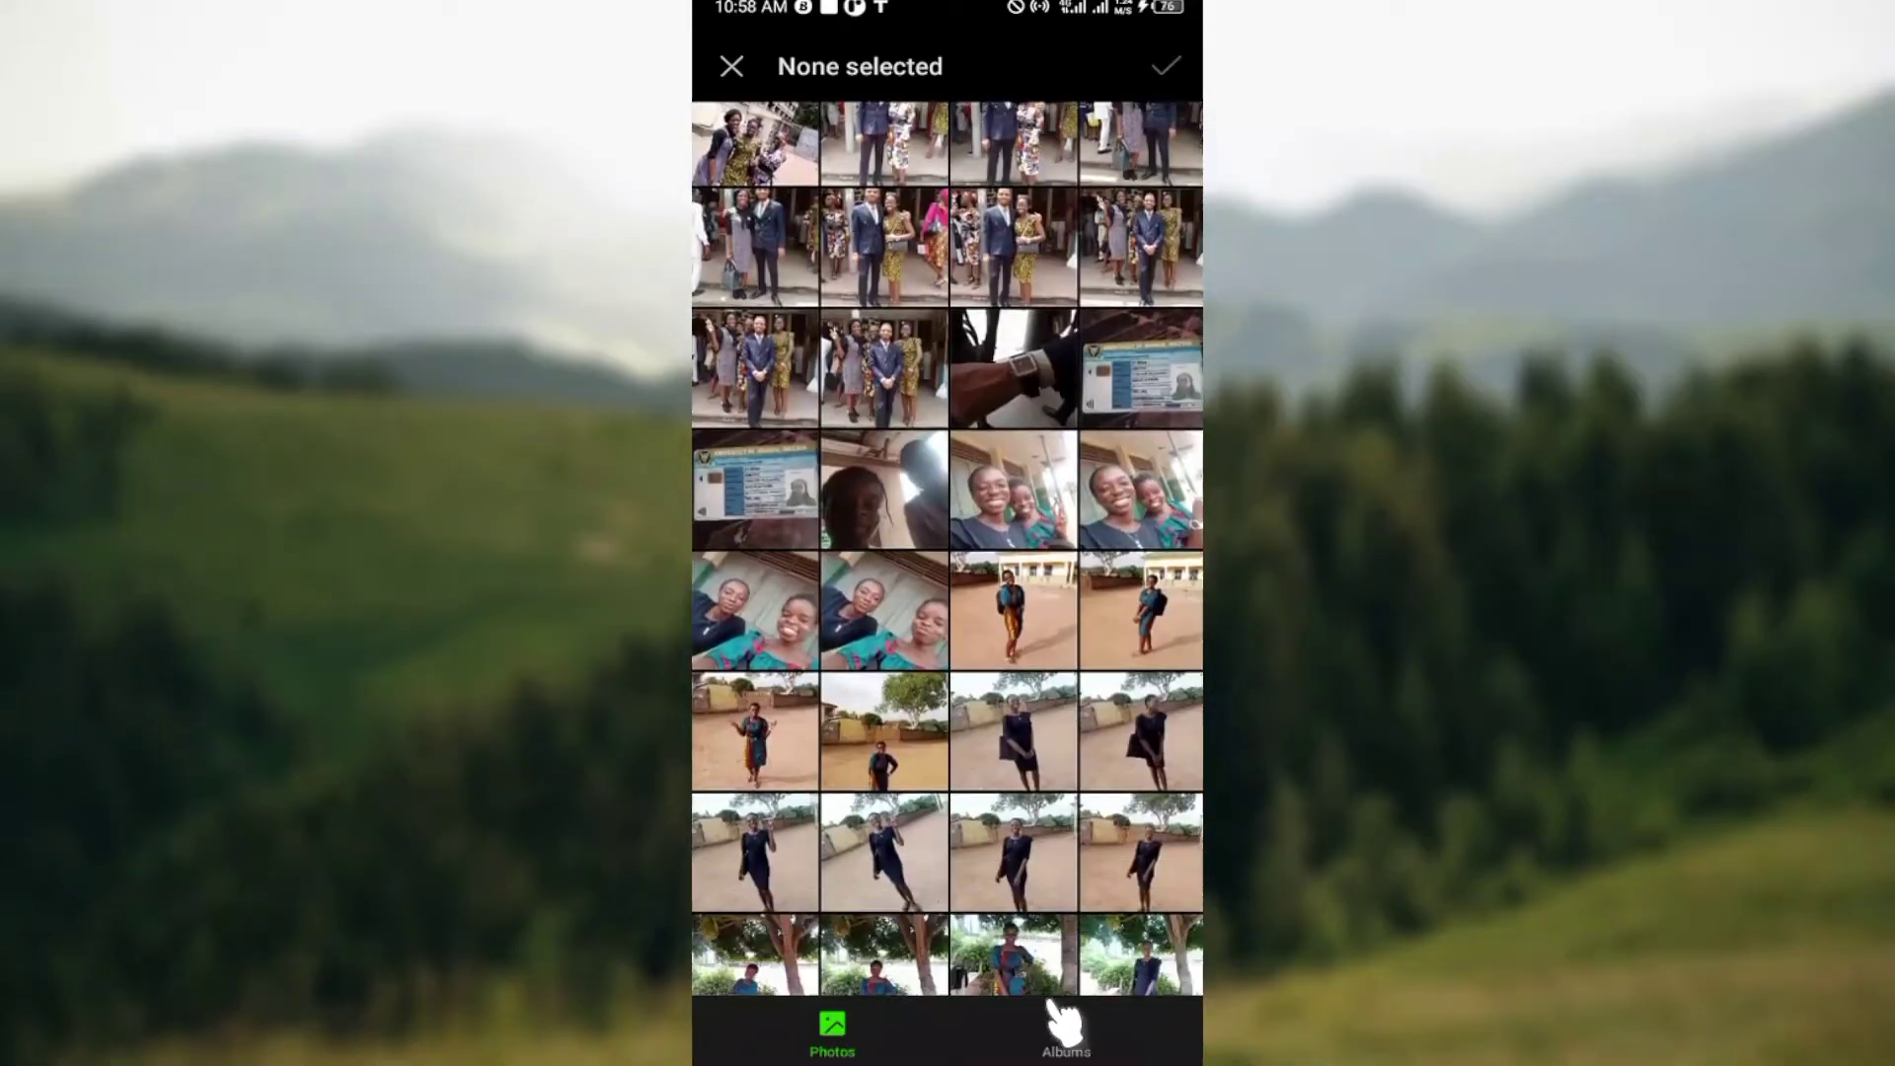
{"action": "scroll", "coordinate": [1064, 1021], "scroll_direction": "down", "scroll_amount": 10}
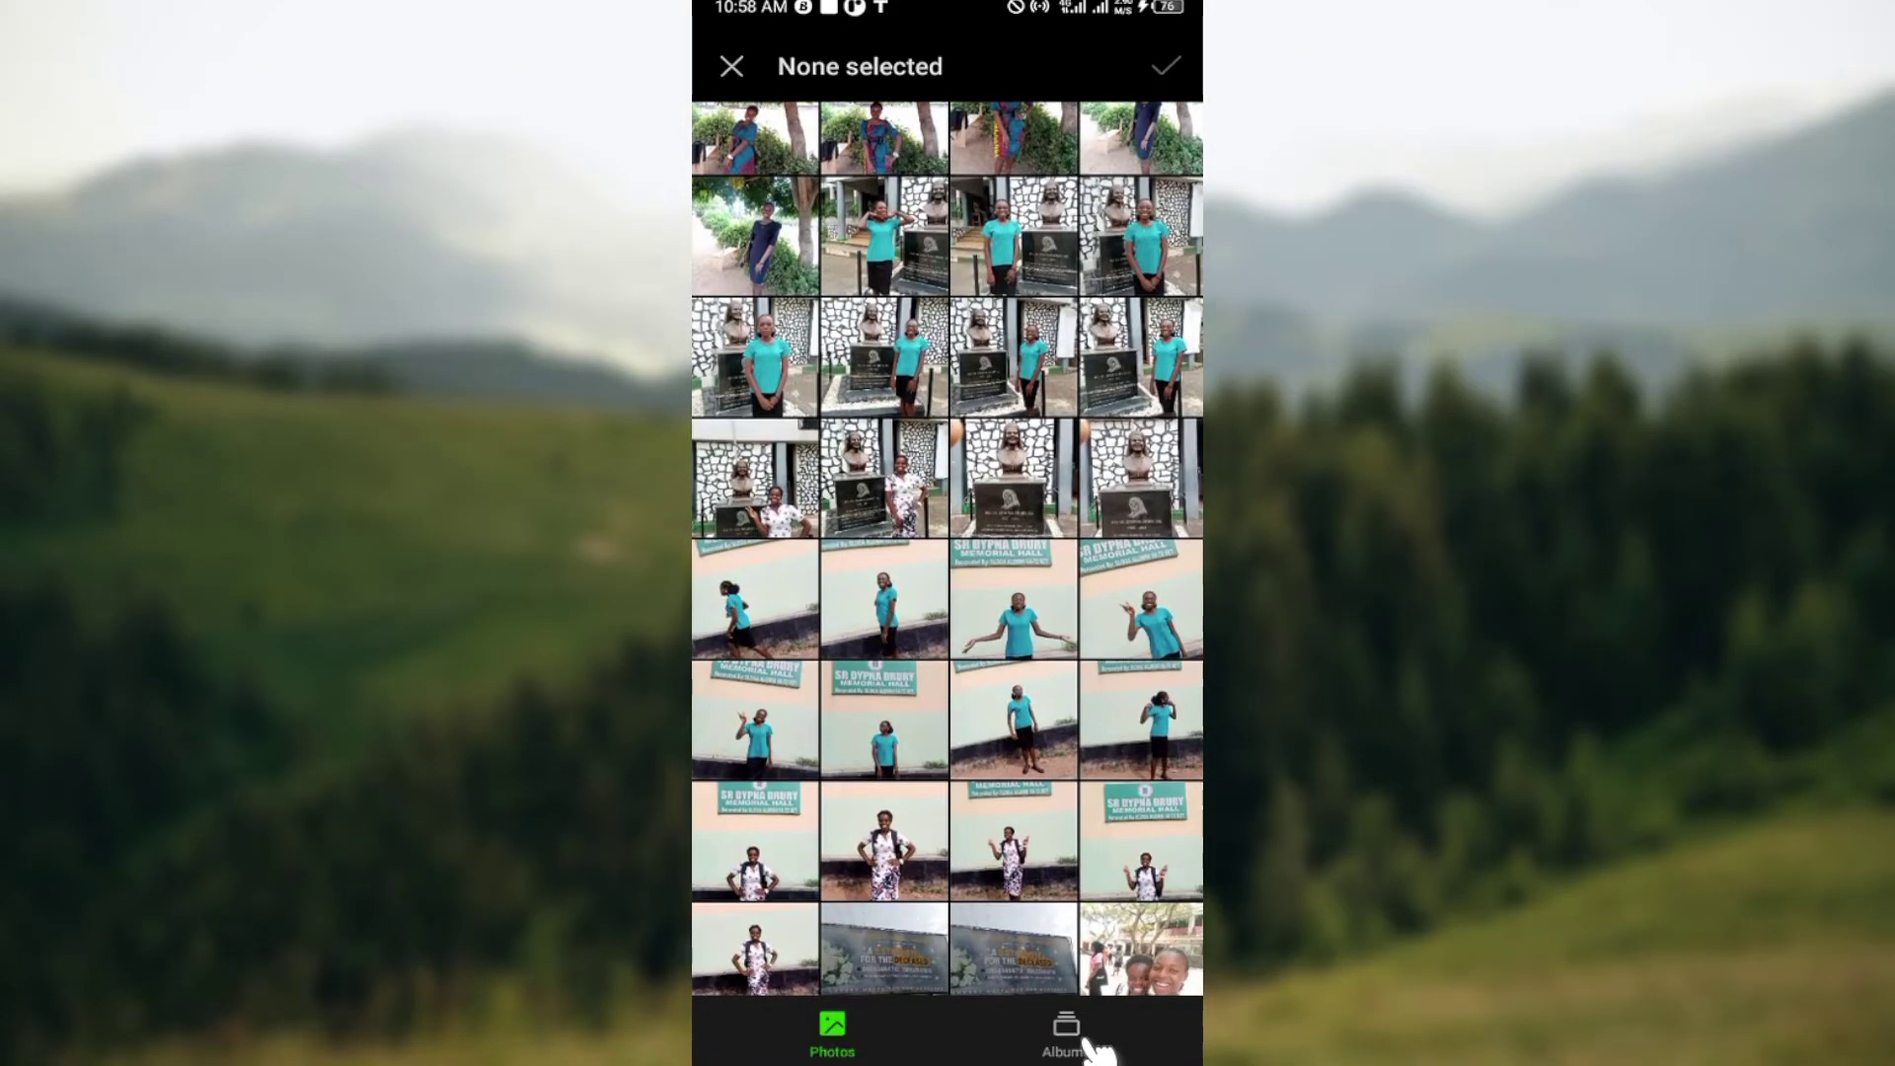
{"action": "left_click", "coordinate": [1066, 1034]}
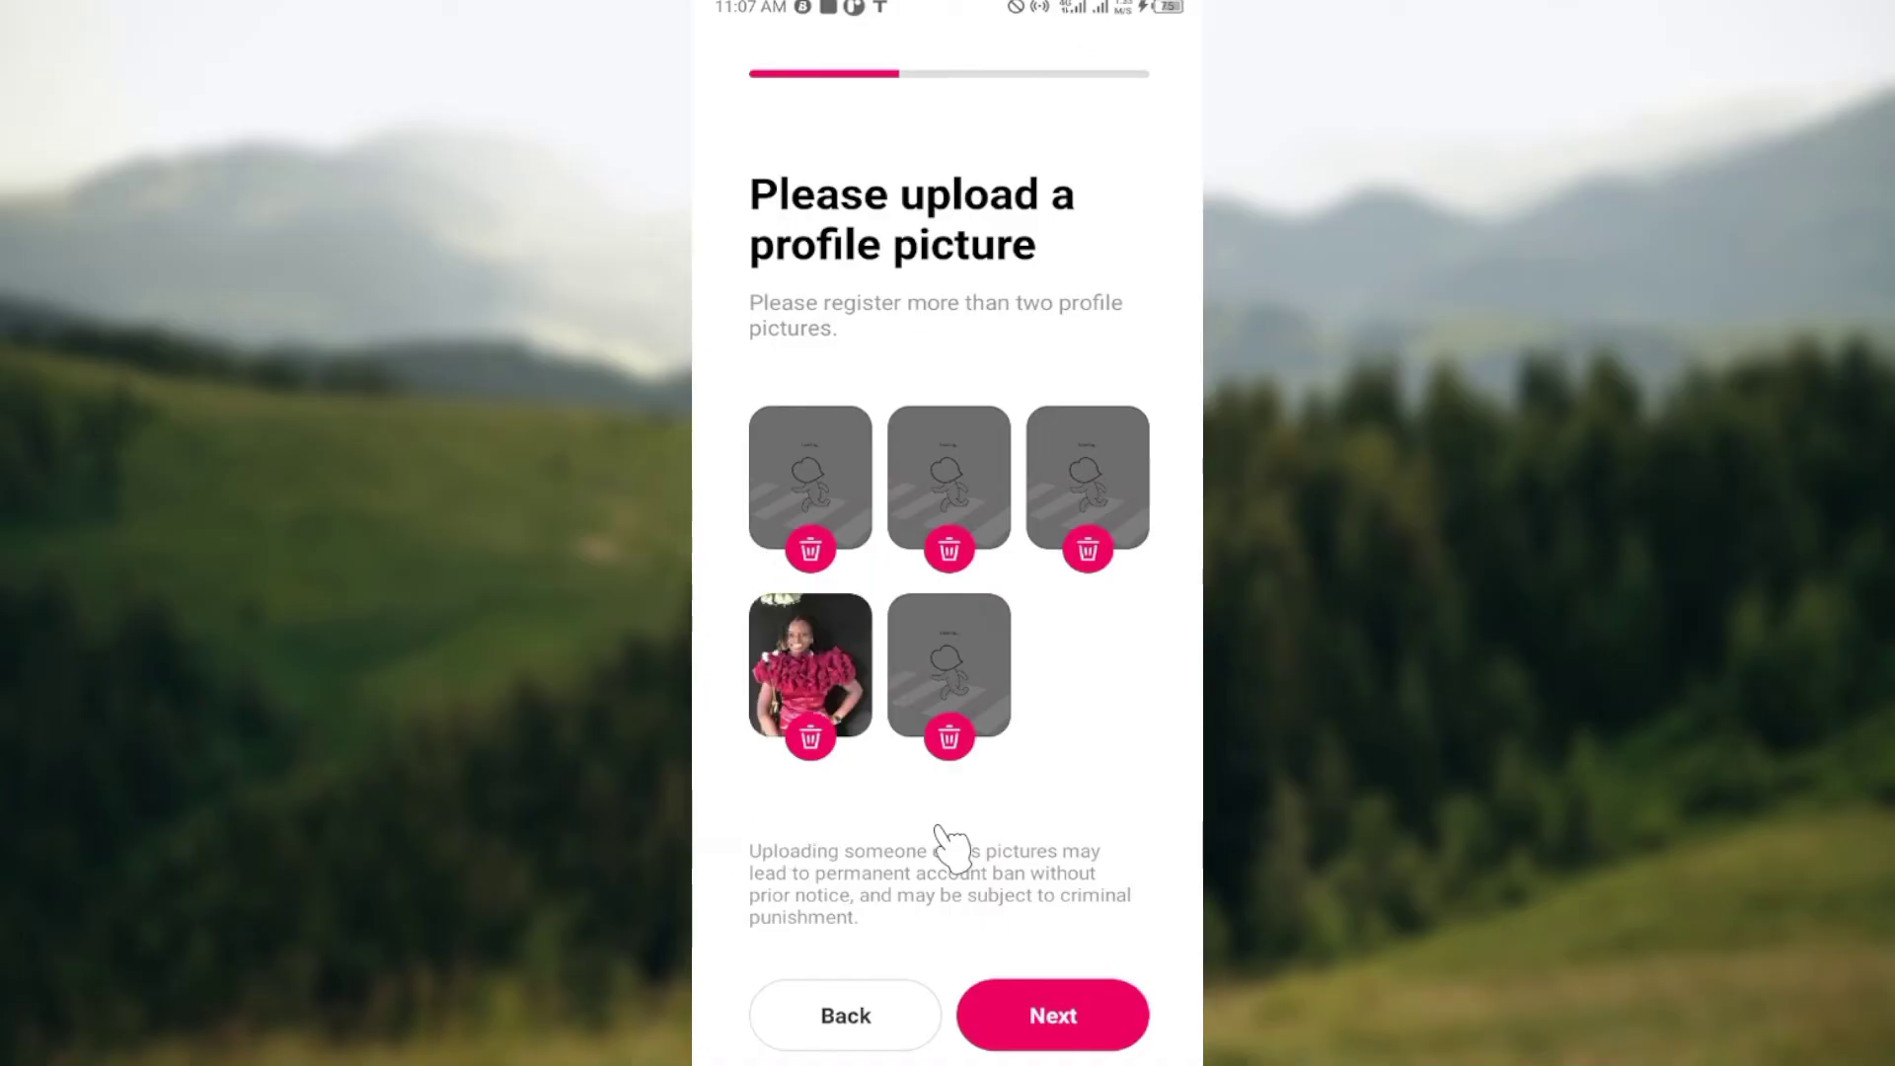
Advance to the personal color screen, pick the pink circle, and continue to nationality
{"action": "left_click", "coordinate": [1053, 1015]}
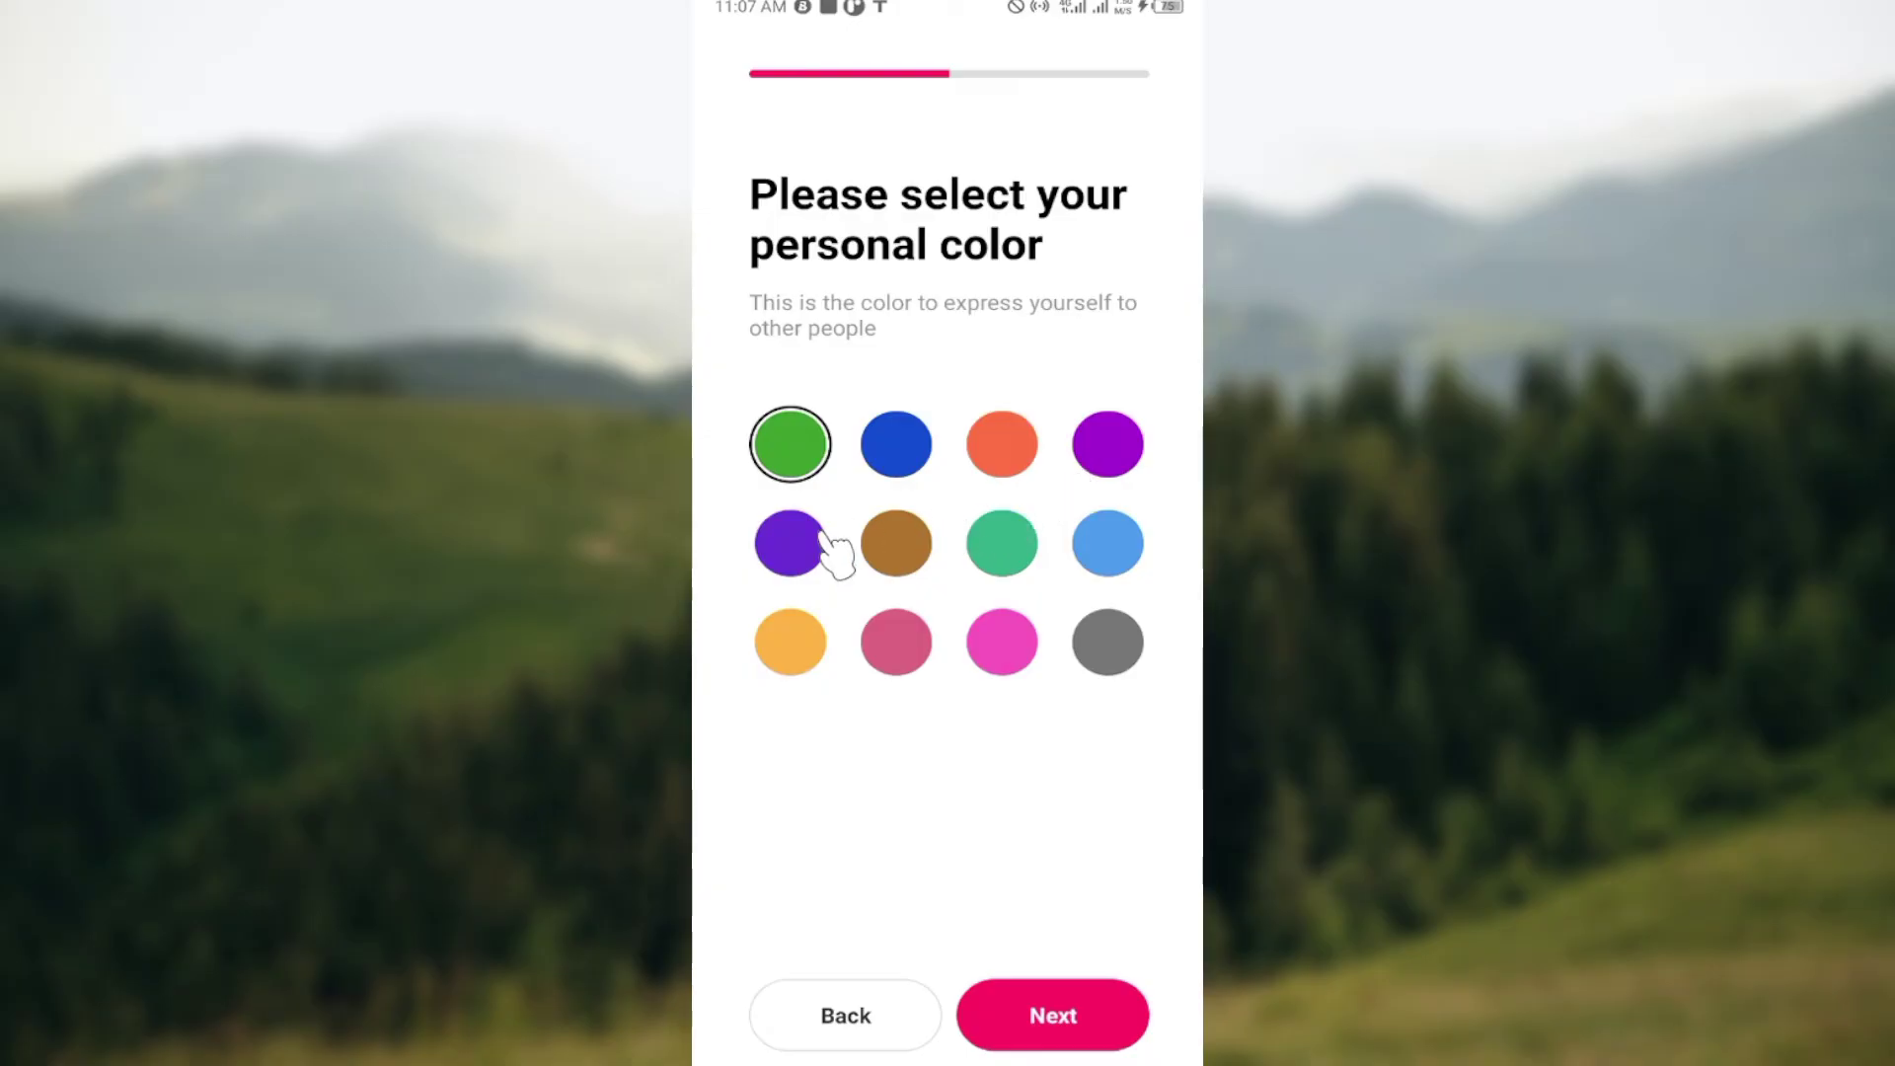
{"action": "left_click", "coordinate": [1006, 649]}
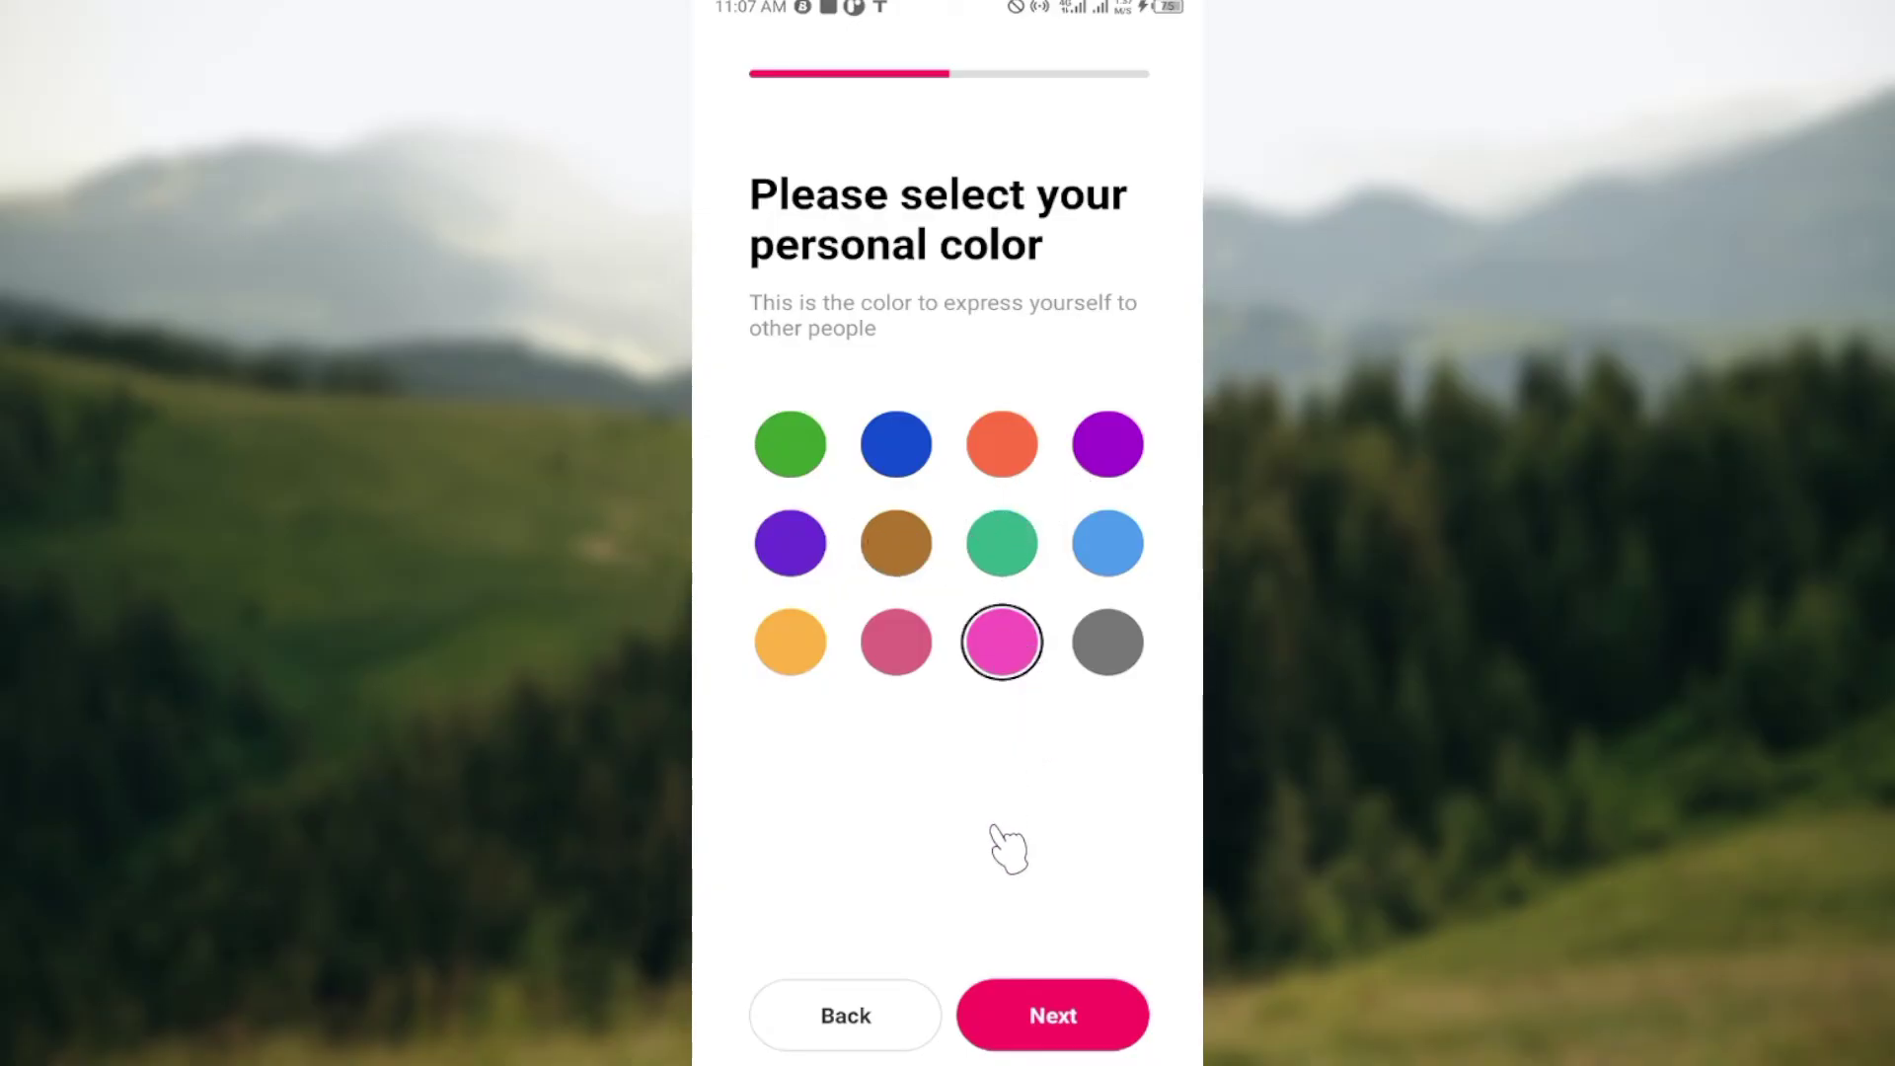
{"action": "left_click", "coordinate": [1052, 1013]}
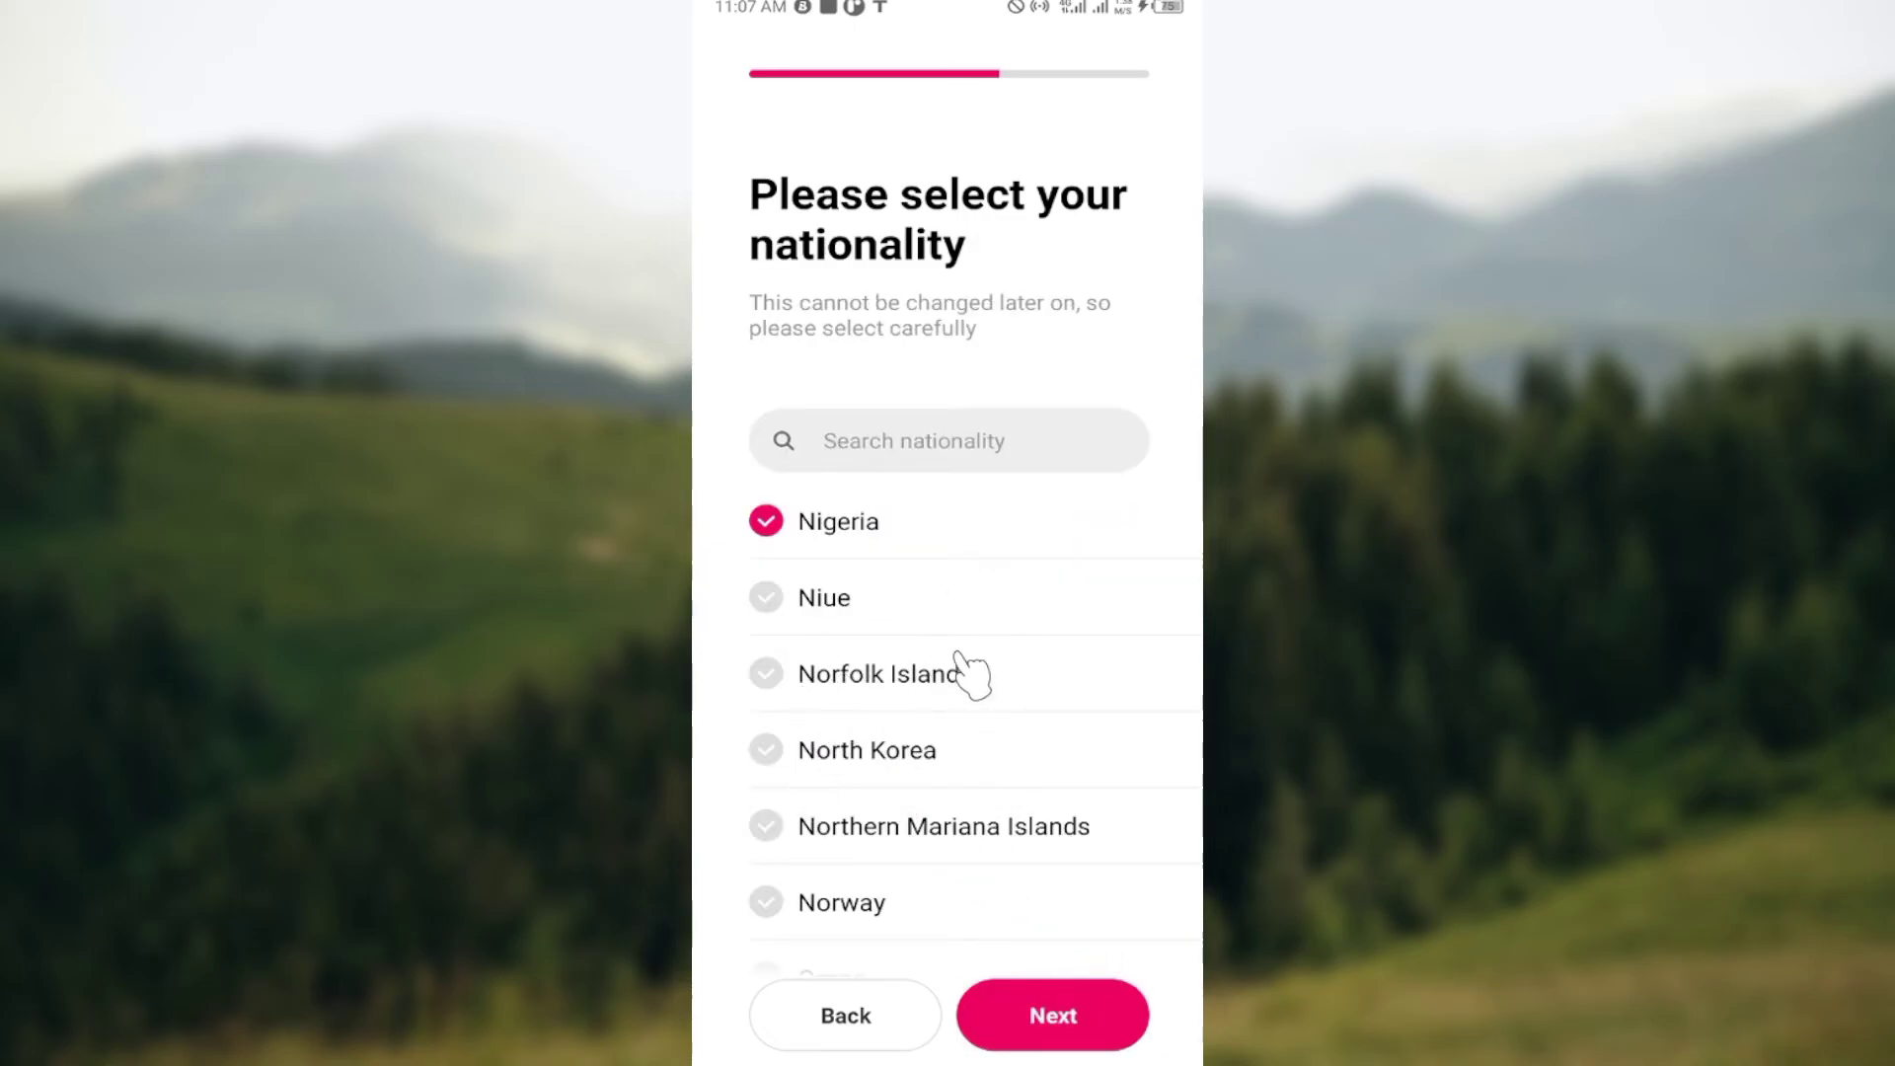
{"action": "scroll", "coordinate": [972, 676], "scroll_direction": "down", "scroll_amount": 5}
{"action": "scroll", "coordinate": [971, 675], "scroll_direction": "up", "scroll_amount": 4}
{"action": "scroll", "coordinate": [972, 675], "scroll_direction": "up", "scroll_amount": 3}
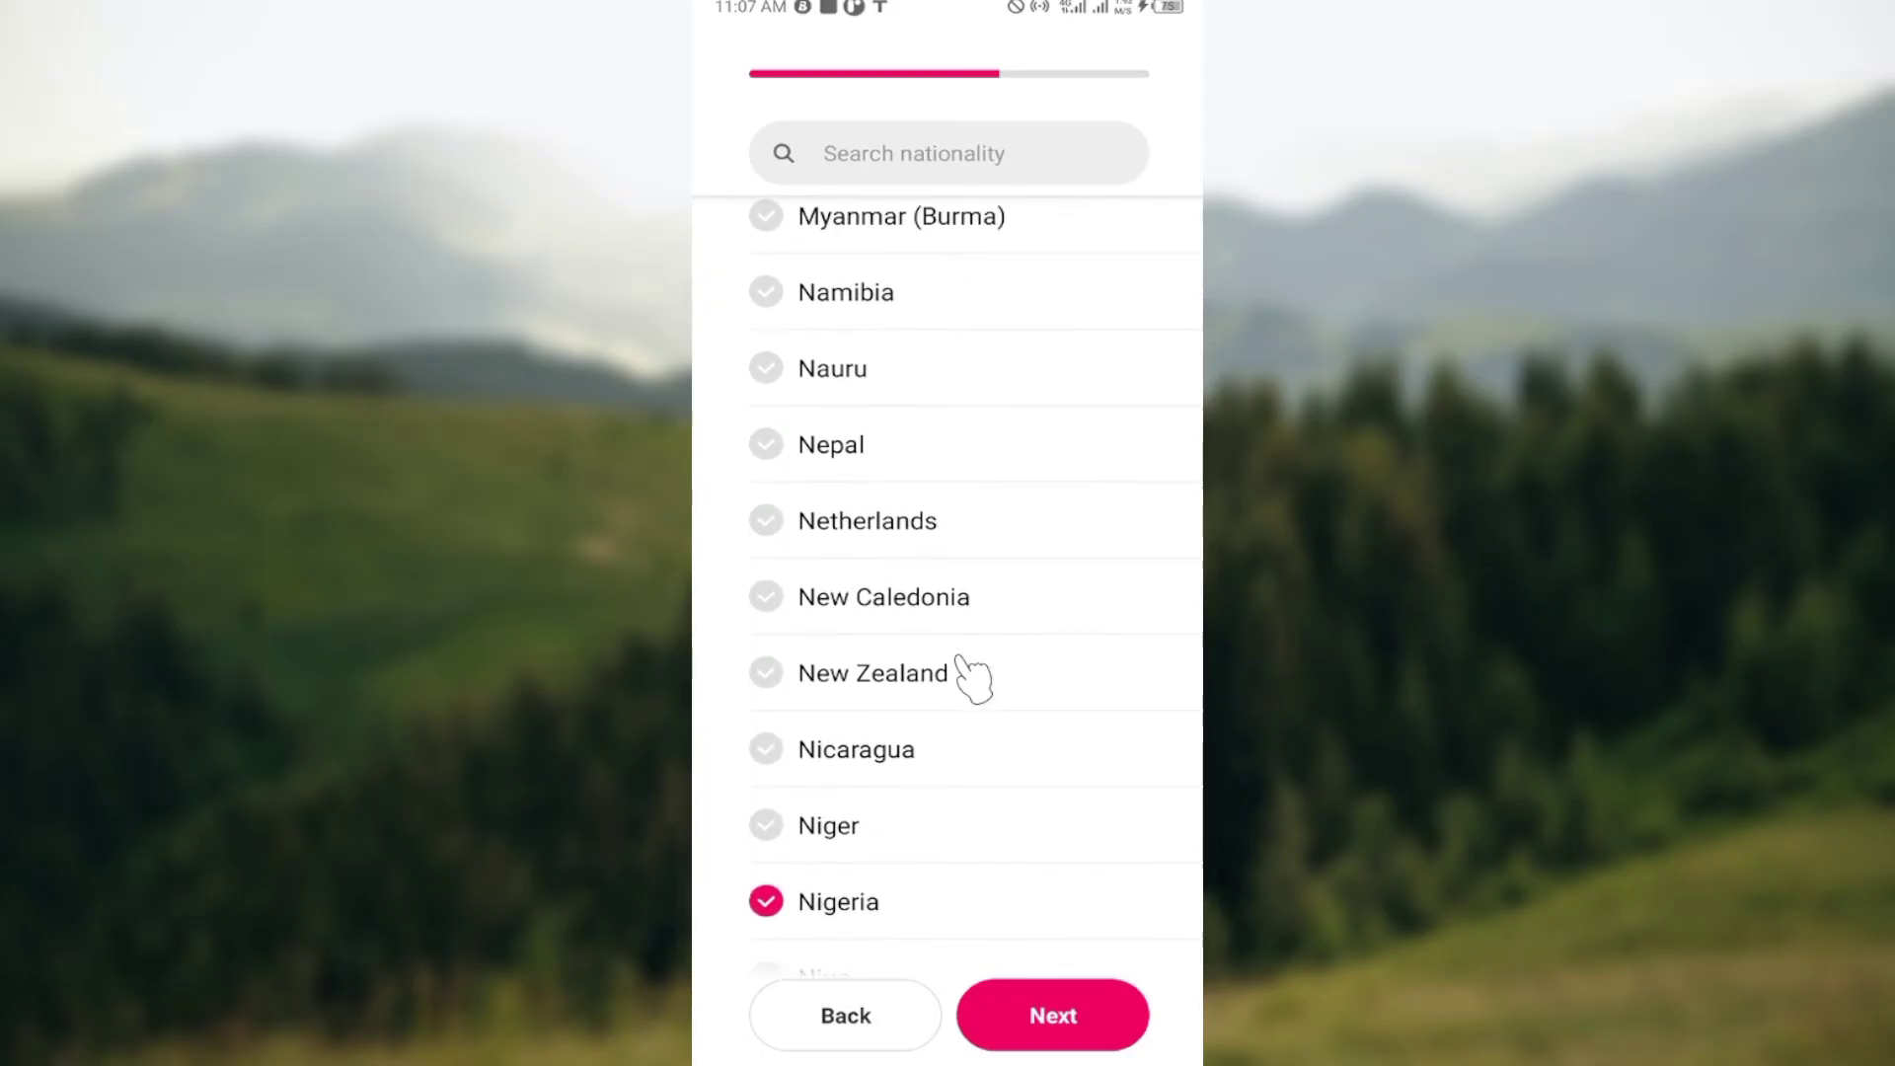
{"action": "scroll", "coordinate": [972, 676], "scroll_direction": "up", "scroll_amount": 2}
{"action": "scroll", "coordinate": [972, 676], "scroll_direction": "up", "scroll_amount": 2}
{"action": "scroll", "coordinate": [971, 675], "scroll_direction": "up", "scroll_amount": 2}
{"action": "scroll", "coordinate": [971, 675], "scroll_direction": "up", "scroll_amount": 2}
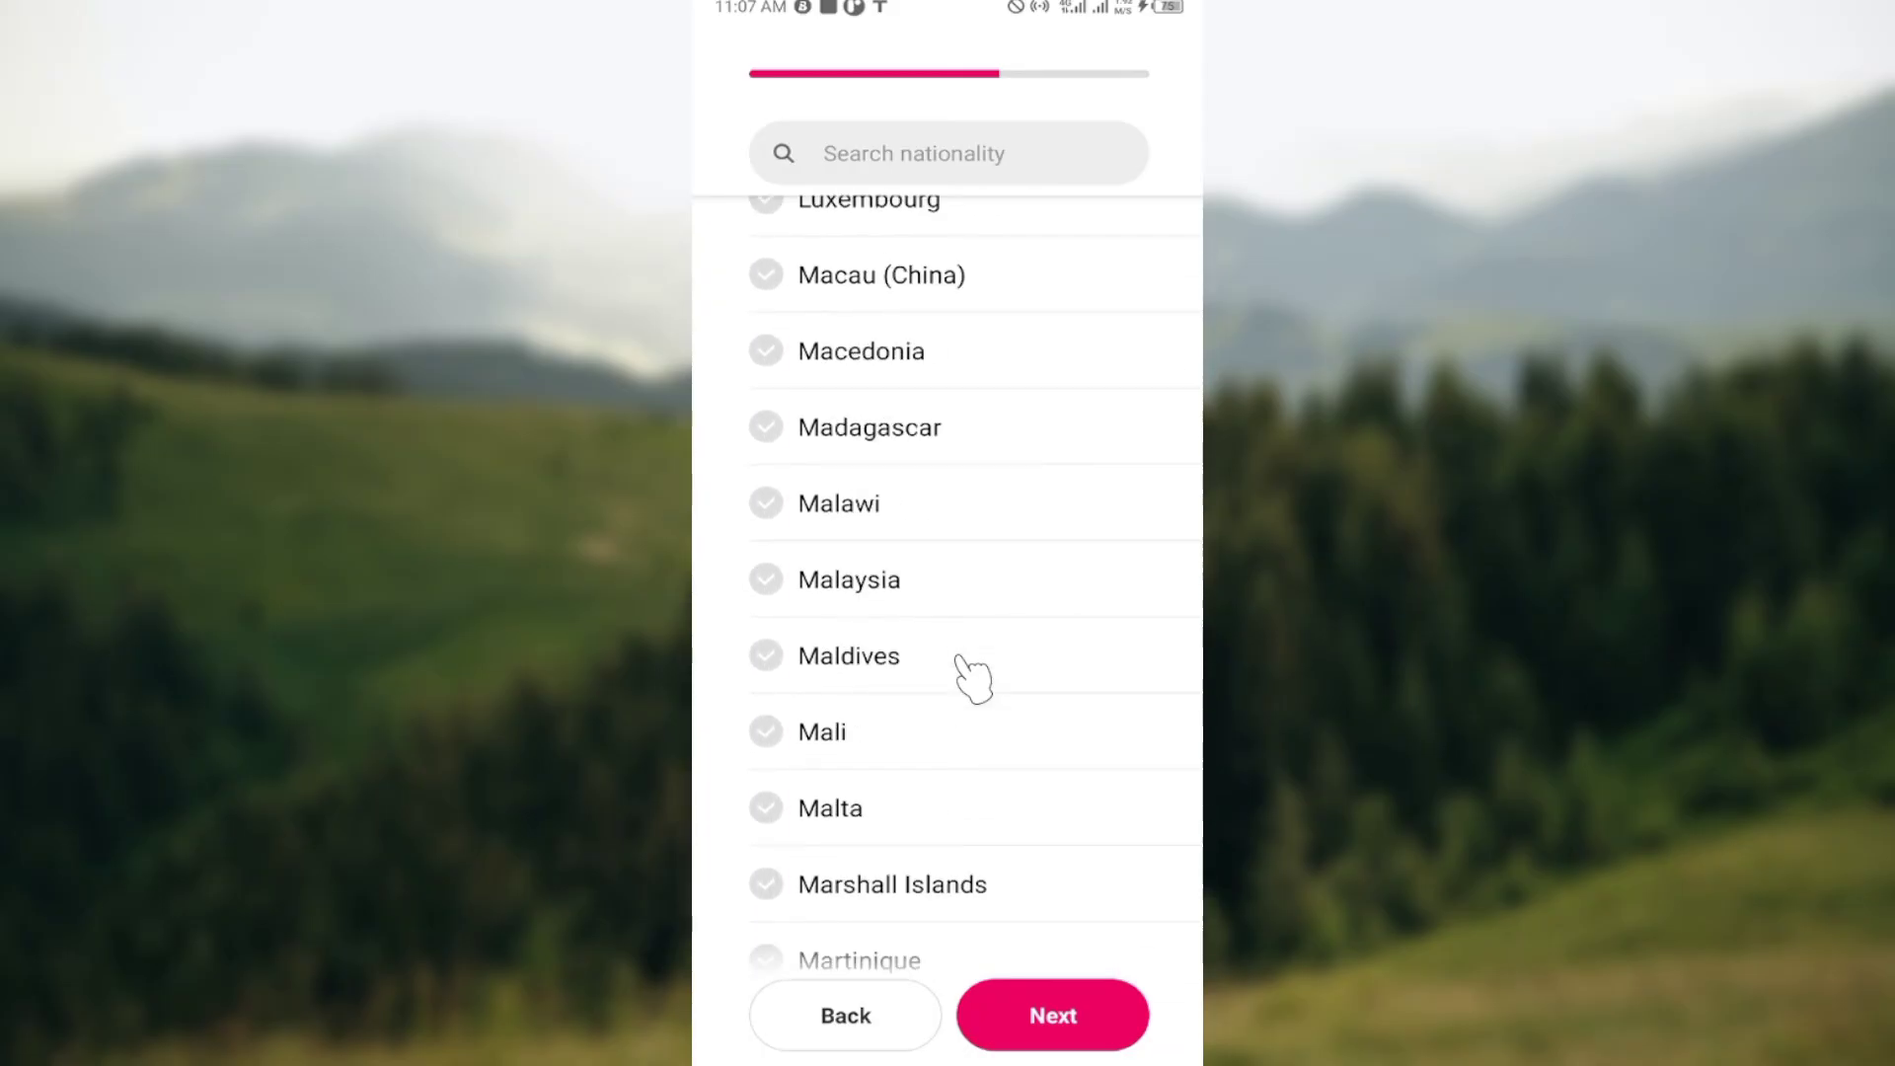
{"action": "scroll", "coordinate": [971, 675], "scroll_direction": "up", "scroll_amount": 2}
{"action": "scroll", "coordinate": [971, 676], "scroll_direction": "up", "scroll_amount": 2}
{"action": "scroll", "coordinate": [987, 649], "scroll_direction": "down", "scroll_amount": 8}
{"action": "scroll", "coordinate": [986, 649], "scroll_direction": "down", "scroll_amount": 5}
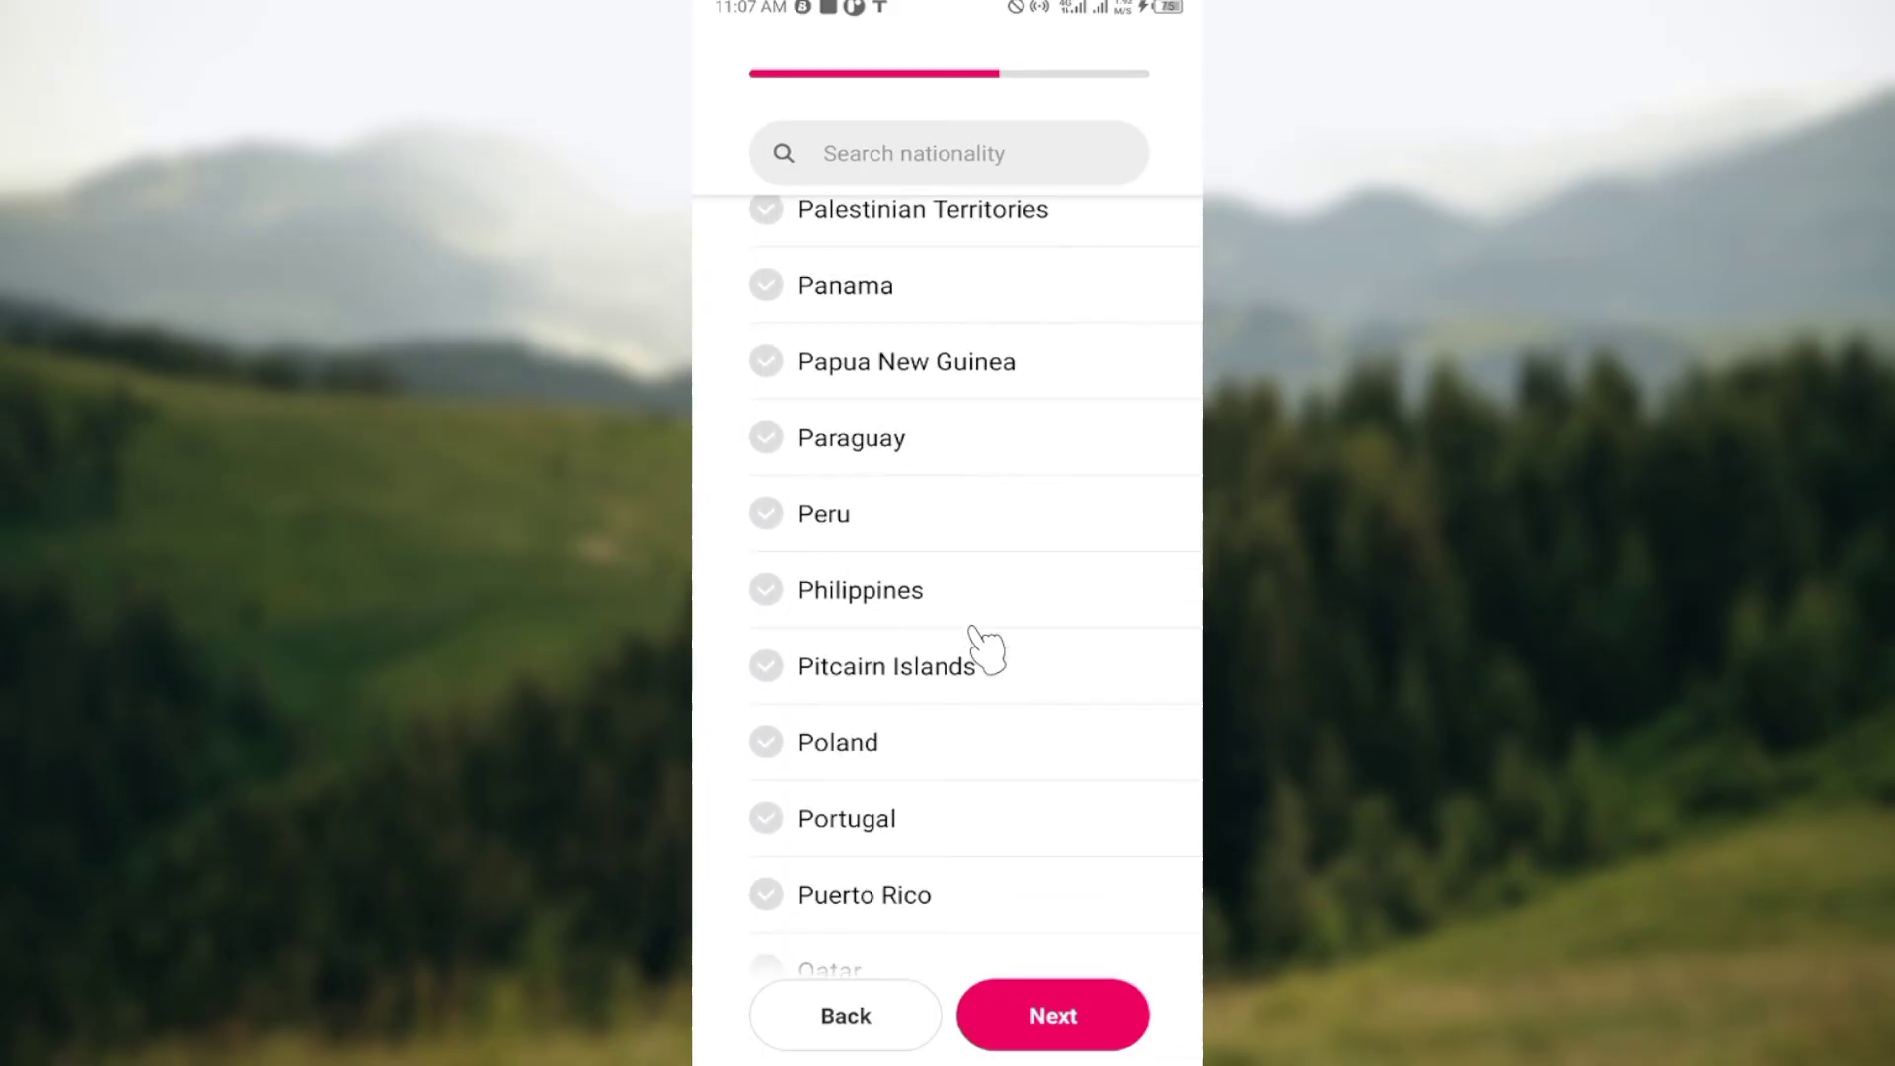
{"action": "scroll", "coordinate": [987, 650], "scroll_direction": "up", "scroll_amount": 4}
{"action": "scroll", "coordinate": [986, 649], "scroll_direction": "up", "scroll_amount": 3}
{"action": "scroll", "coordinate": [986, 650], "scroll_direction": "up", "scroll_amount": 2}
{"action": "scroll", "coordinate": [986, 649], "scroll_direction": "up", "scroll_amount": 2}
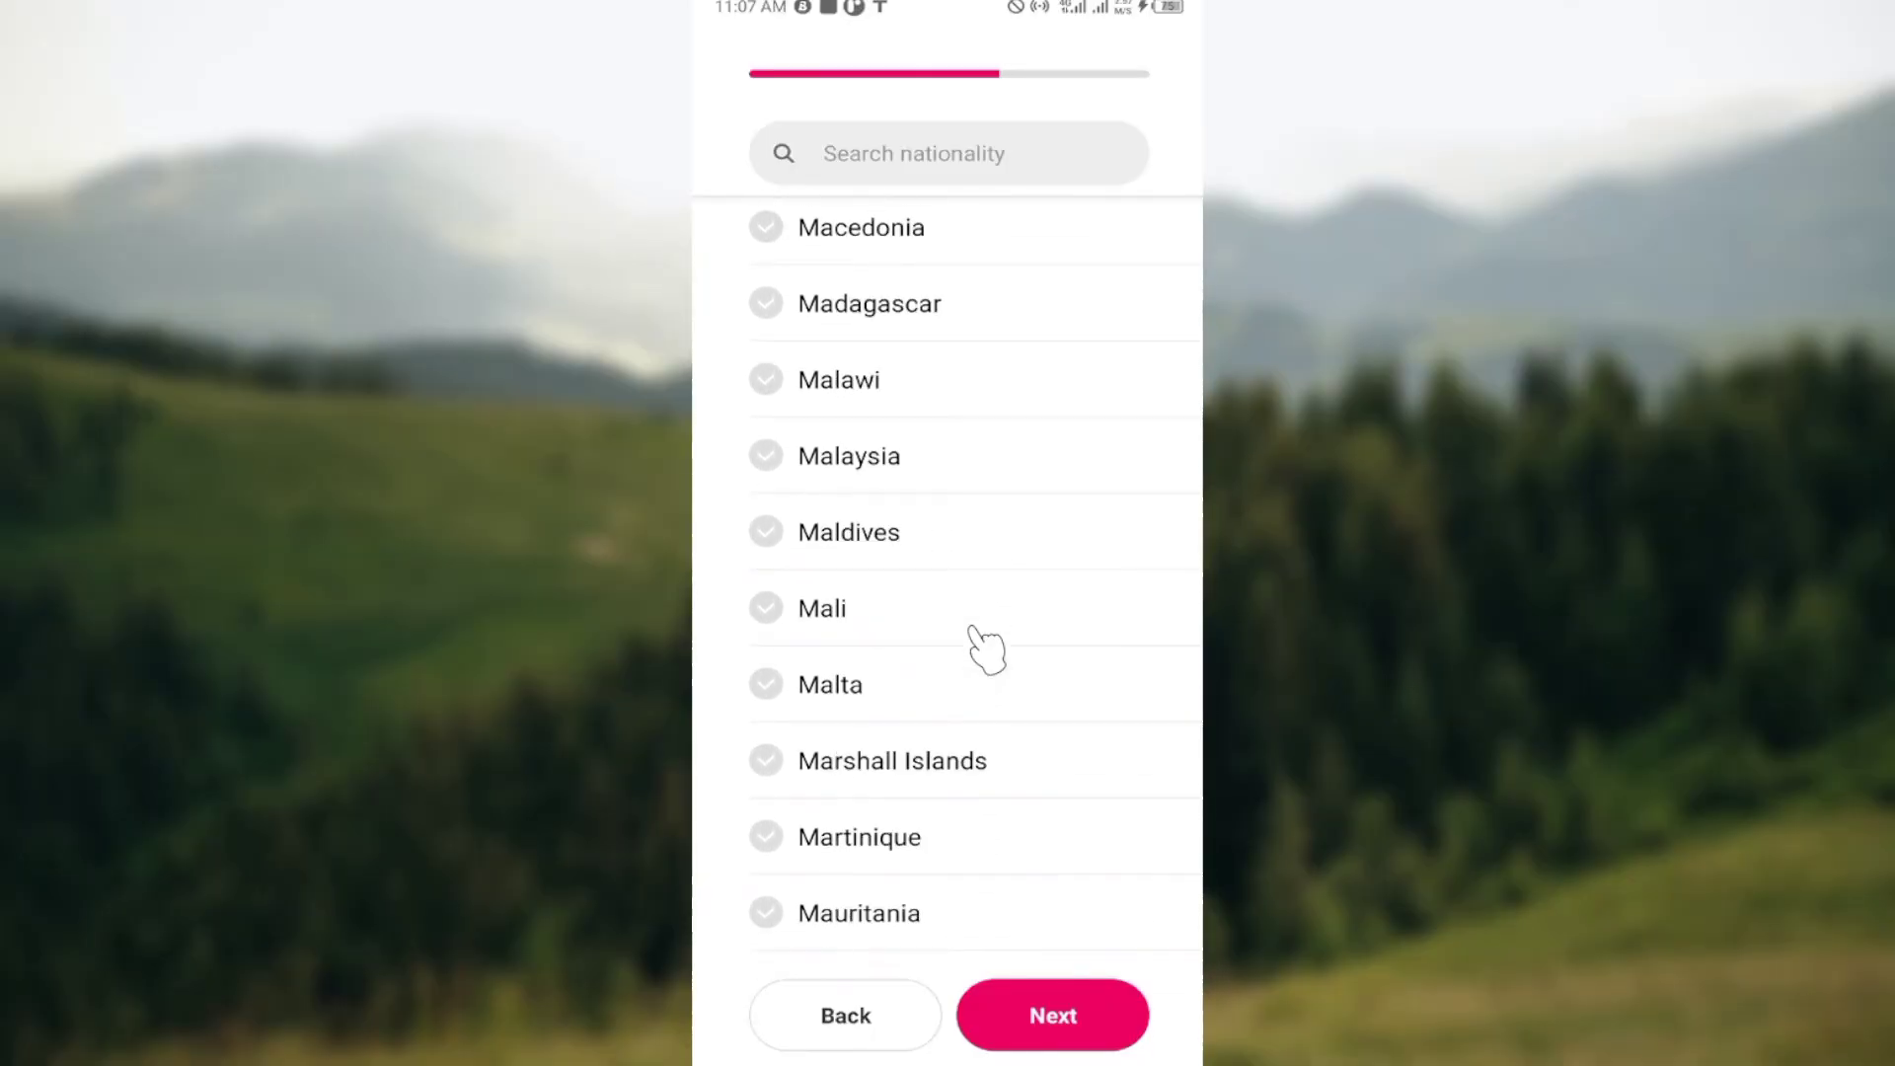
{"action": "scroll", "coordinate": [987, 649], "scroll_direction": "down", "scroll_amount": 5}
{"action": "scroll", "coordinate": [987, 649], "scroll_direction": "down", "scroll_amount": 2}
{"action": "scroll", "coordinate": [986, 649], "scroll_direction": "down", "scroll_amount": 1}
{"action": "scroll", "coordinate": [986, 649], "scroll_direction": "down", "scroll_amount": 1}
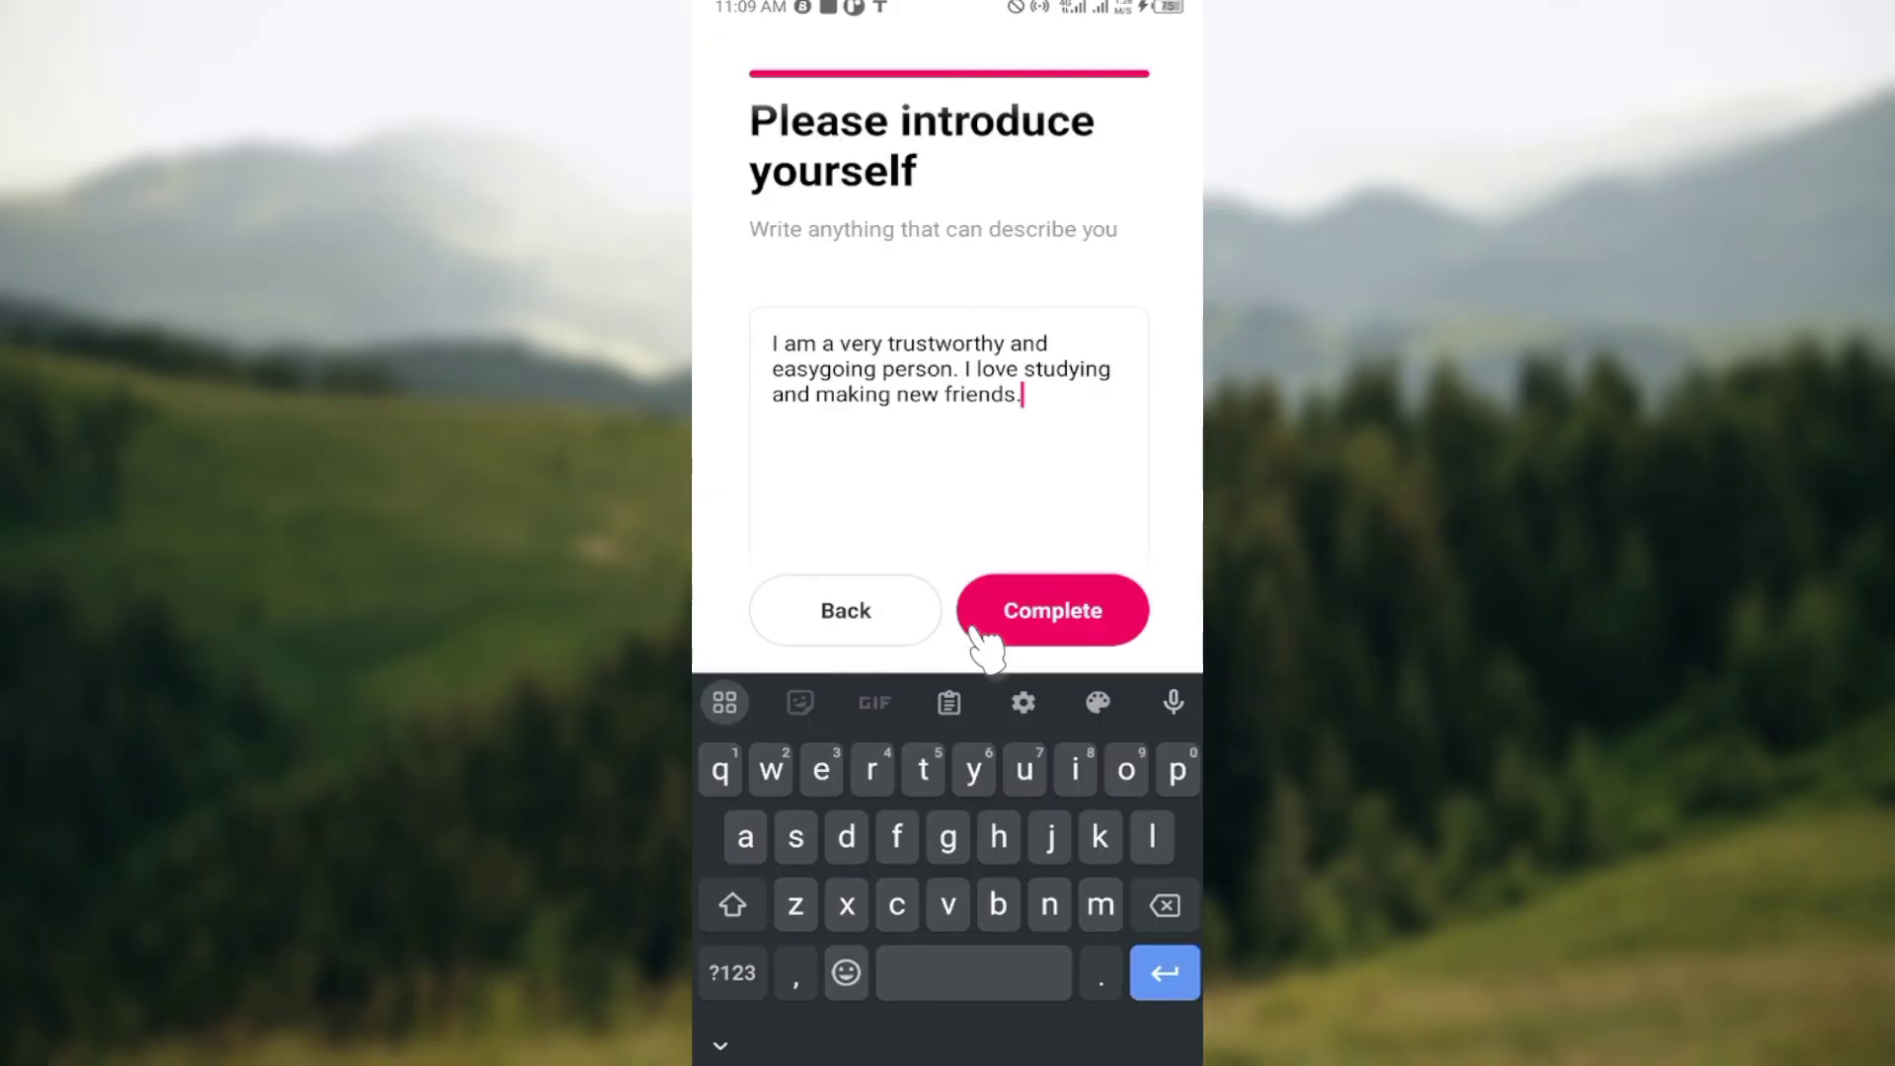
Submit the completed profile with Complete, triggering the hCaptcha verification check
{"action": "left_click", "coordinate": [1021, 610]}
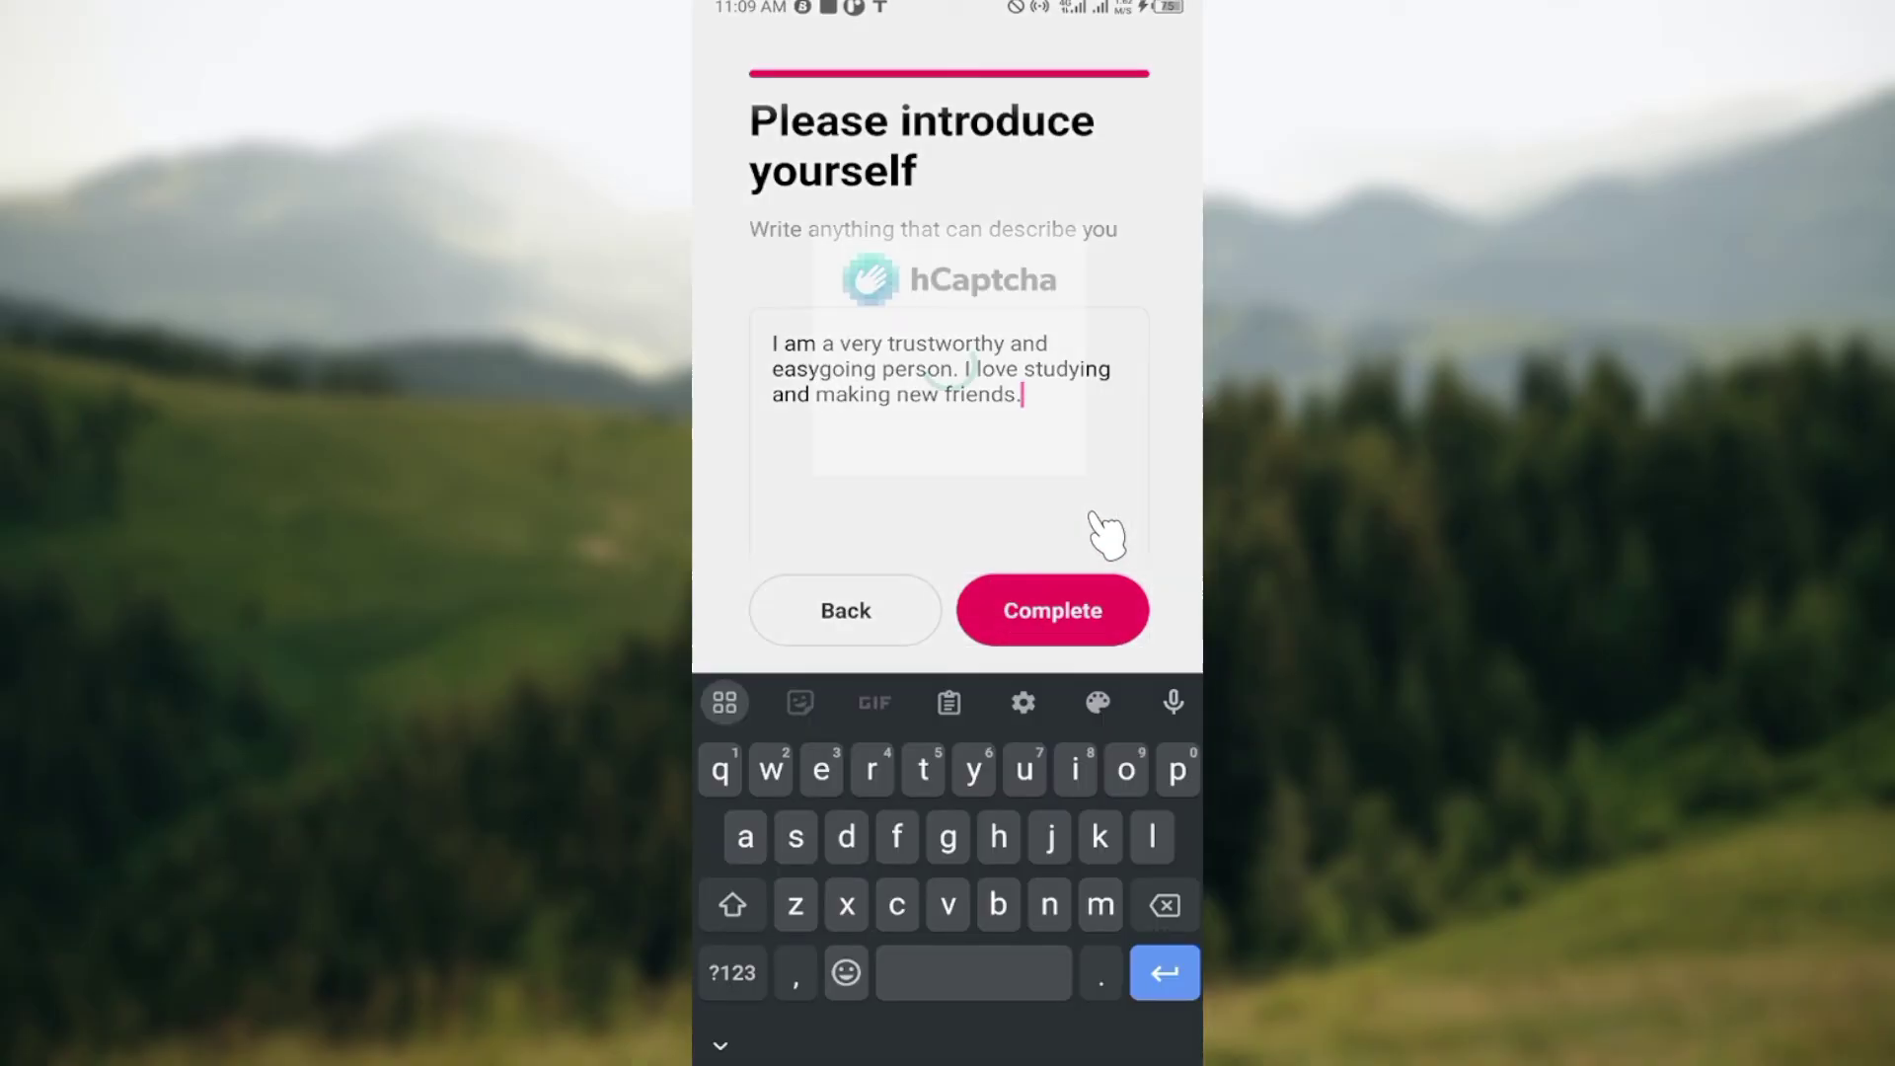